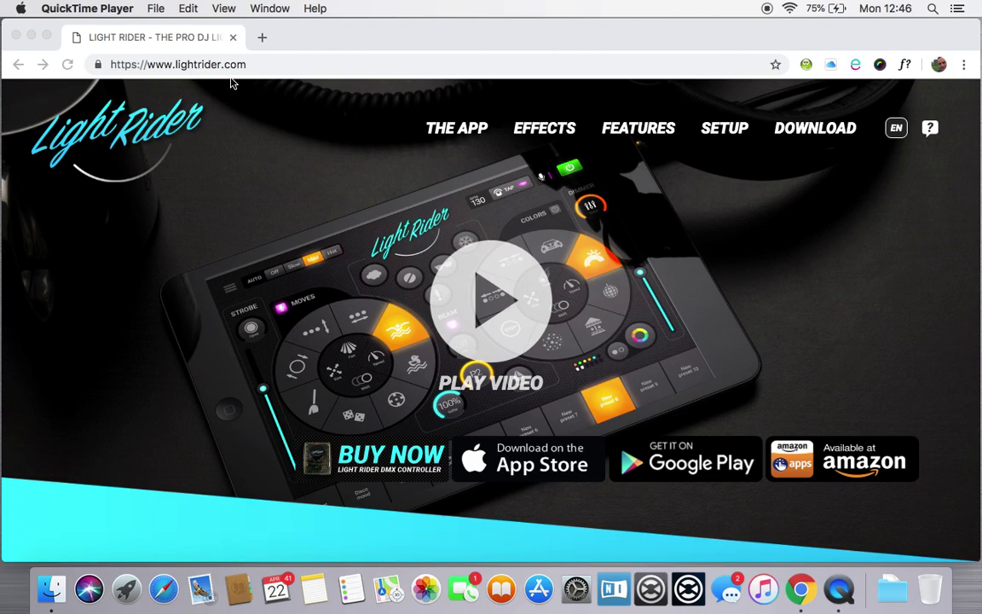
Step: Go to lightrider.com's Download section and scroll to the Hardware Manager downloads
scroll(564, 289, "down", 2)
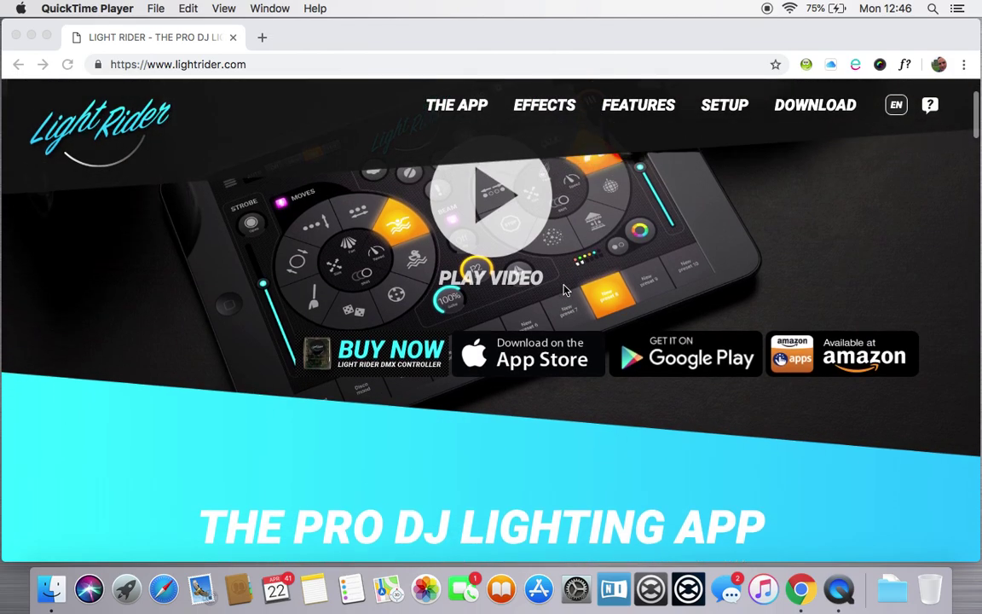
scroll(563, 289, "up", 2)
left_click(829, 134)
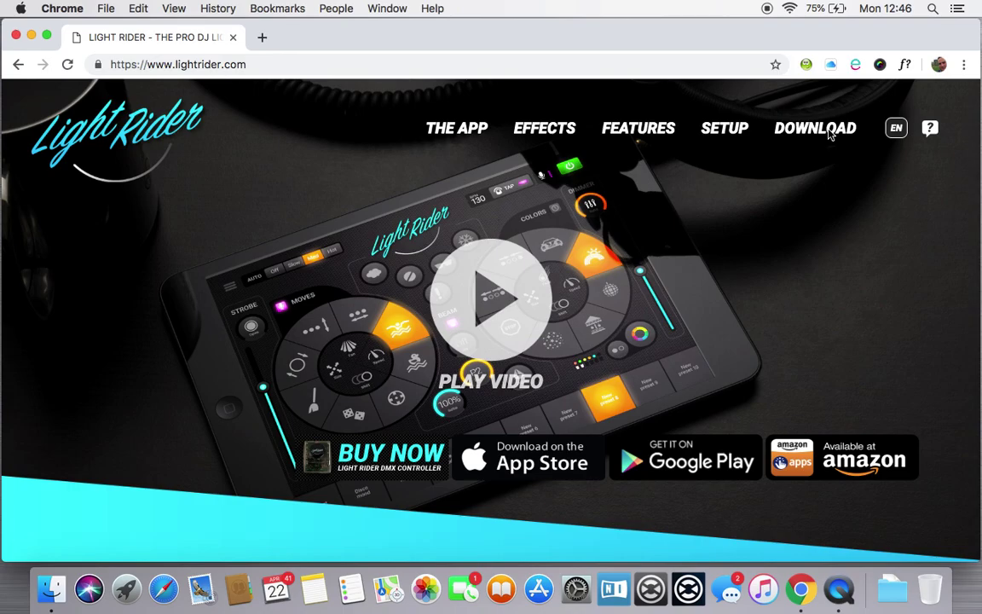
left_click(820, 136)
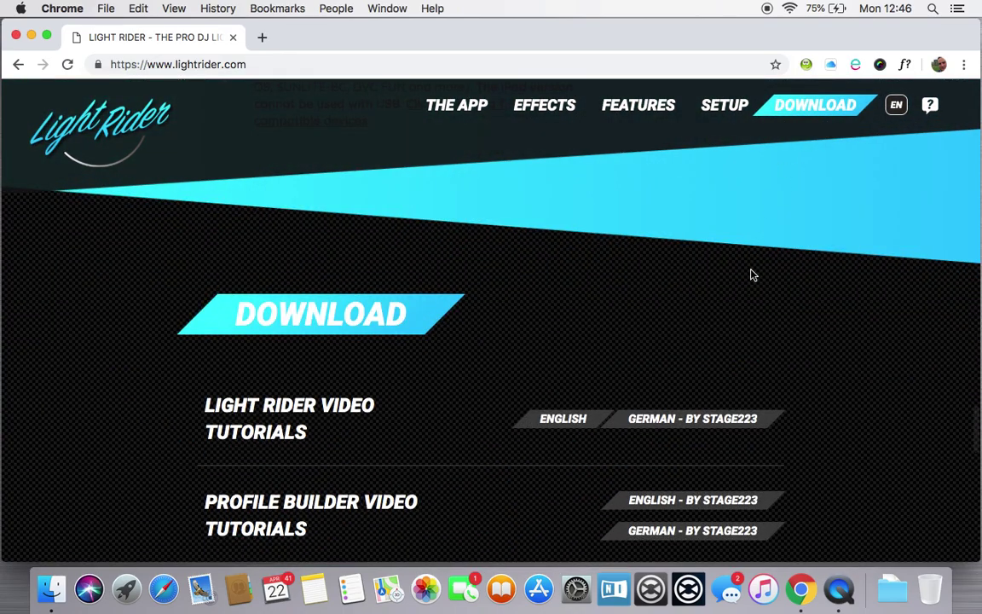
scroll(752, 274, "down", 5)
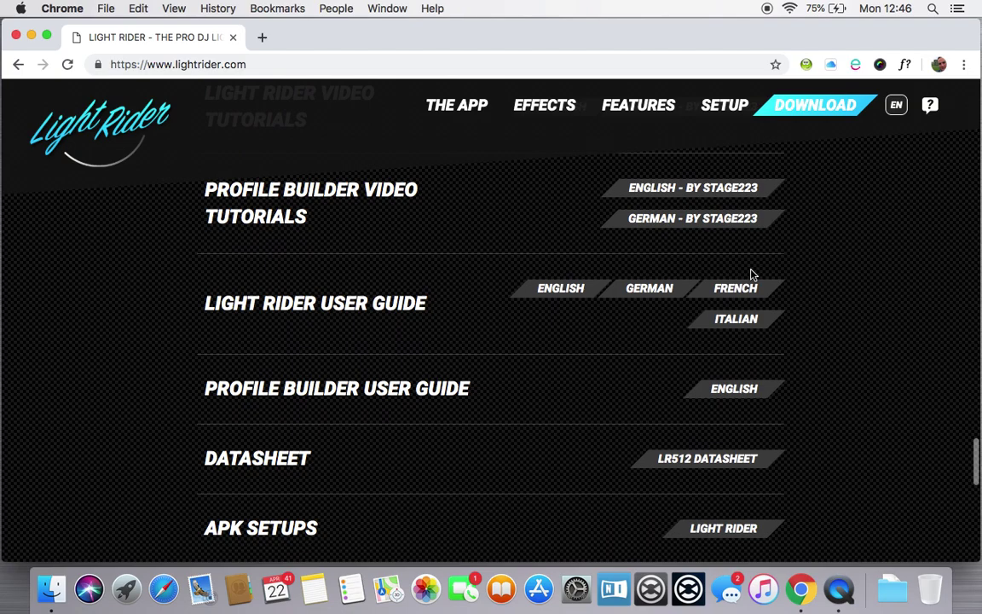
scroll(752, 274, "down", 5)
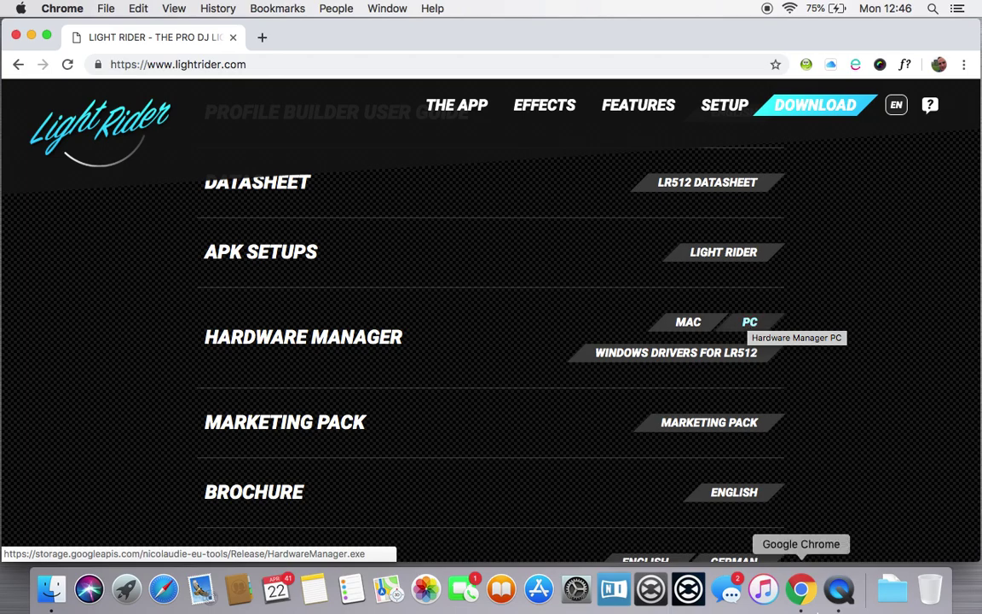
Step: Open the downloaded HardwareManager.dmg from the recent downloads list
left_click(889, 590)
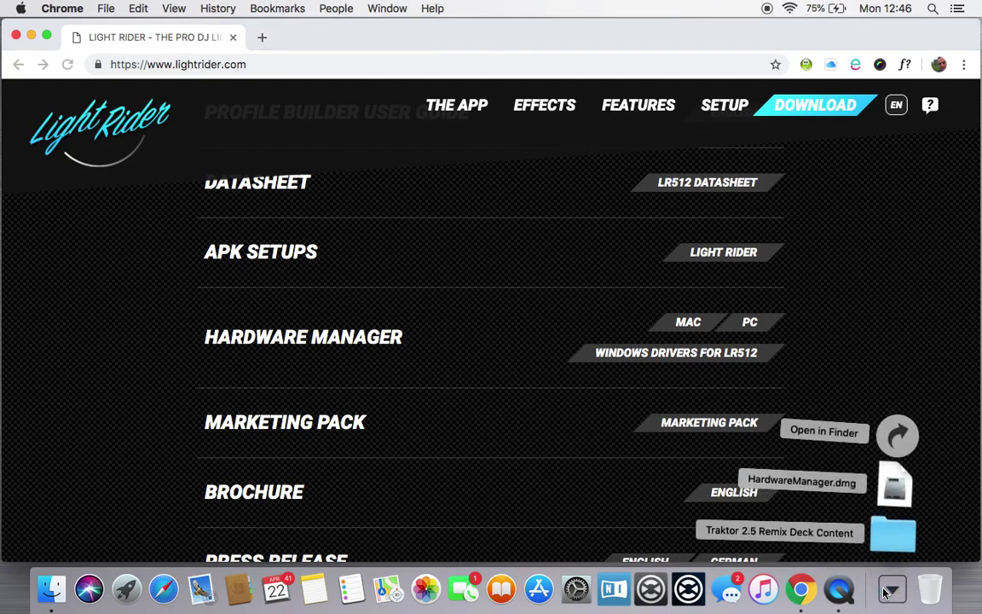
left_click(822, 482)
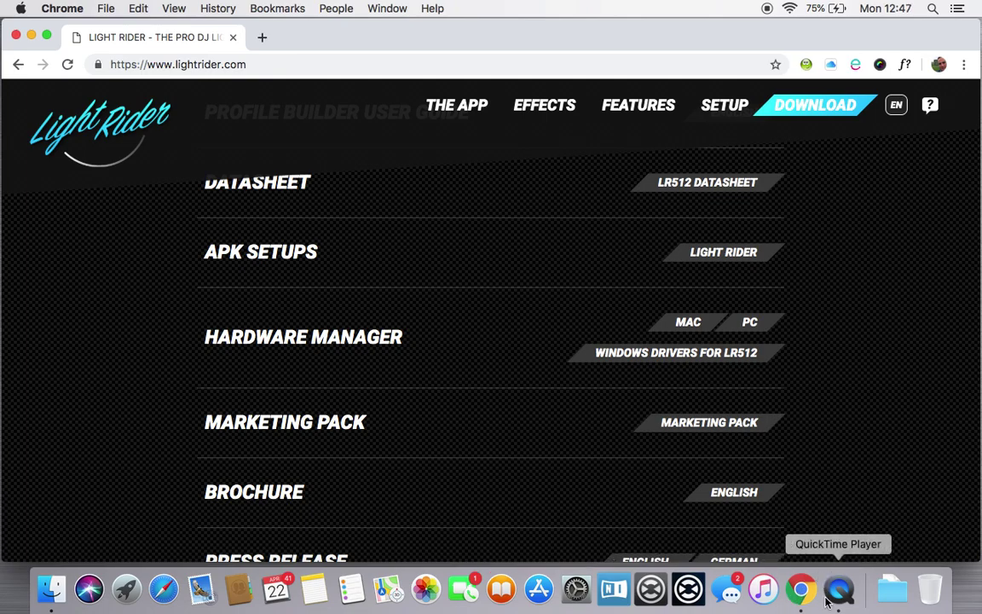
left_click(887, 588)
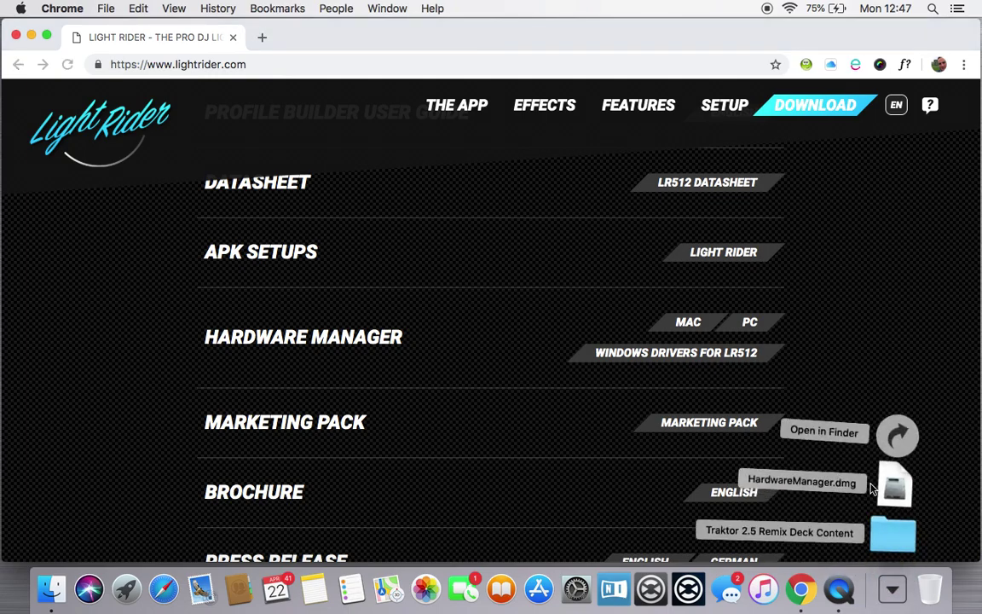
left_click(902, 494)
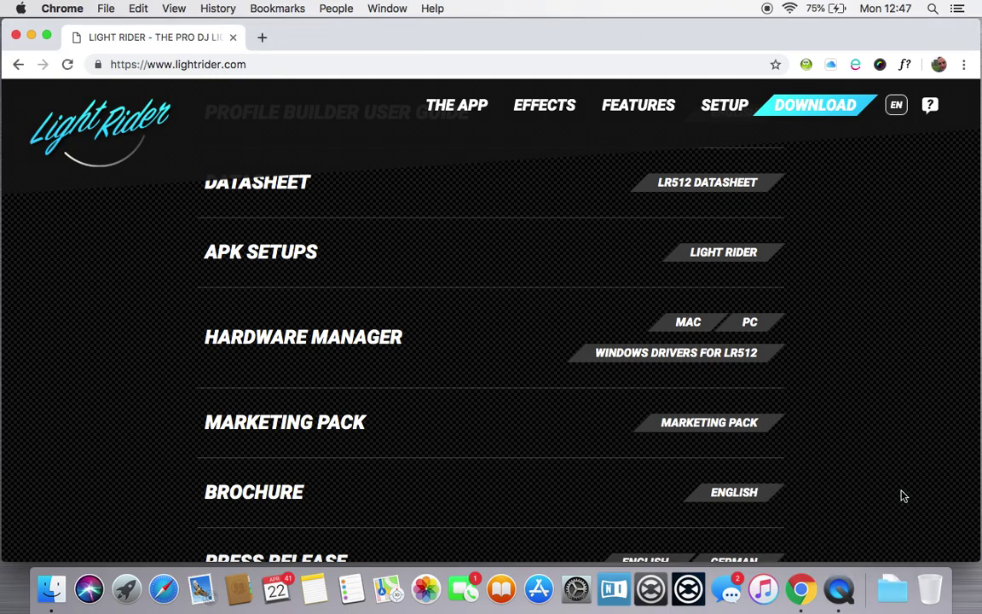
Step: Launch the HardwareManager app from the mounted disk image, confirming Open at the security warning
left_click(891, 589)
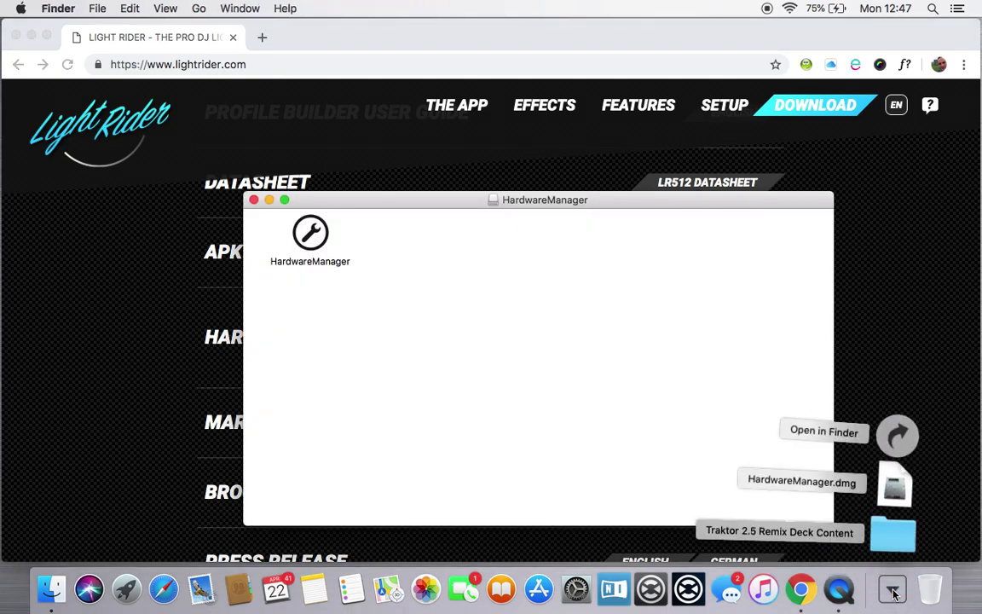
left_click(380, 224)
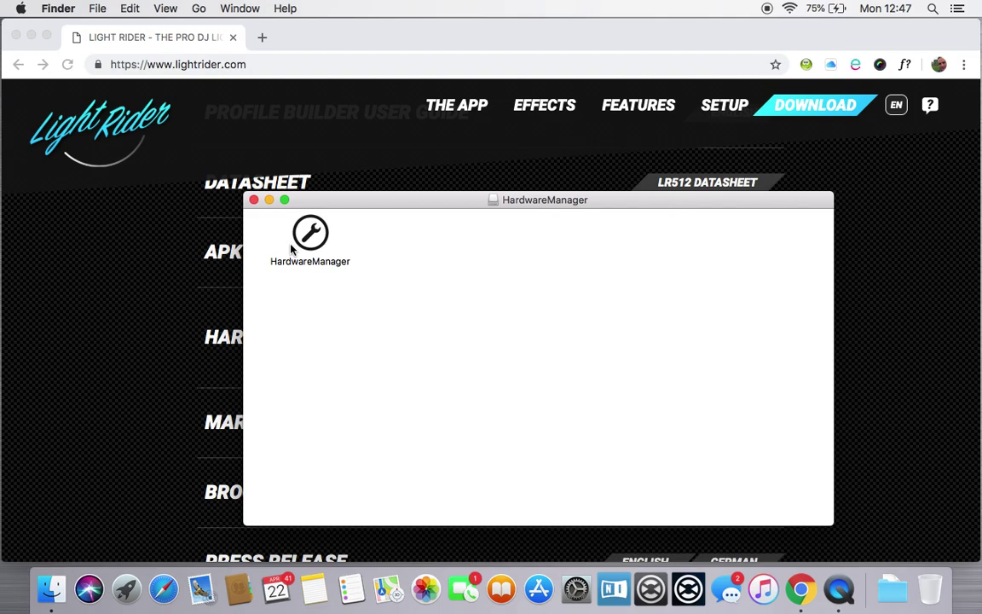
left_click(314, 241)
double_click(313, 241)
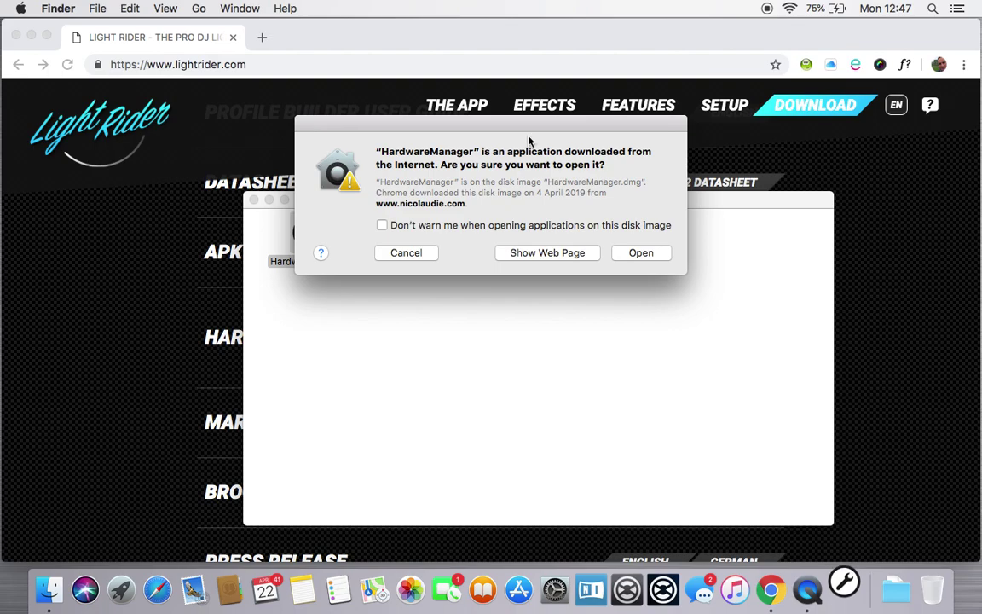
left_click(639, 257)
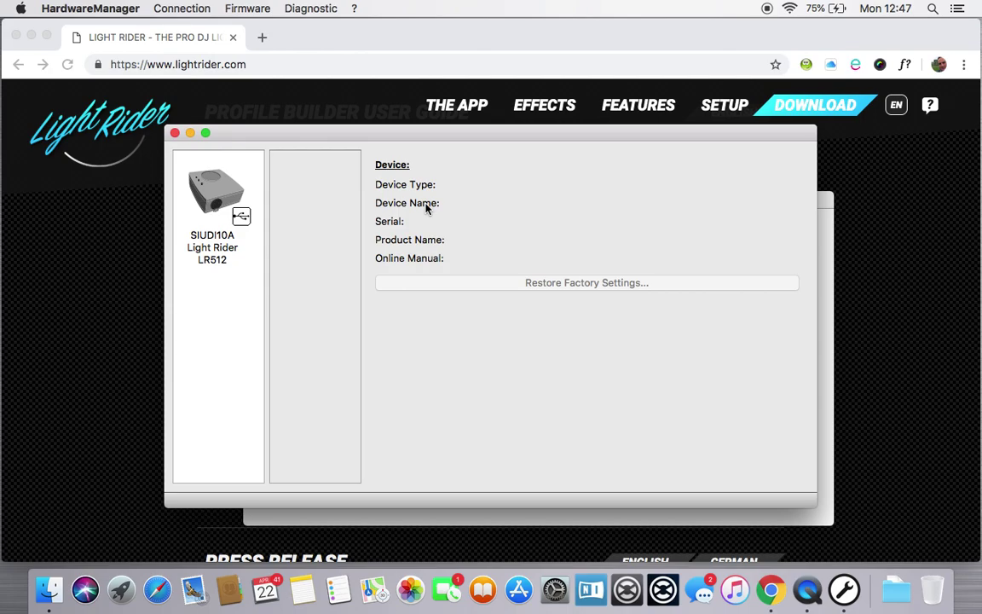
Step: Select the SIUDI10A Light Rider LR512 in the device list
left_click(225, 199)
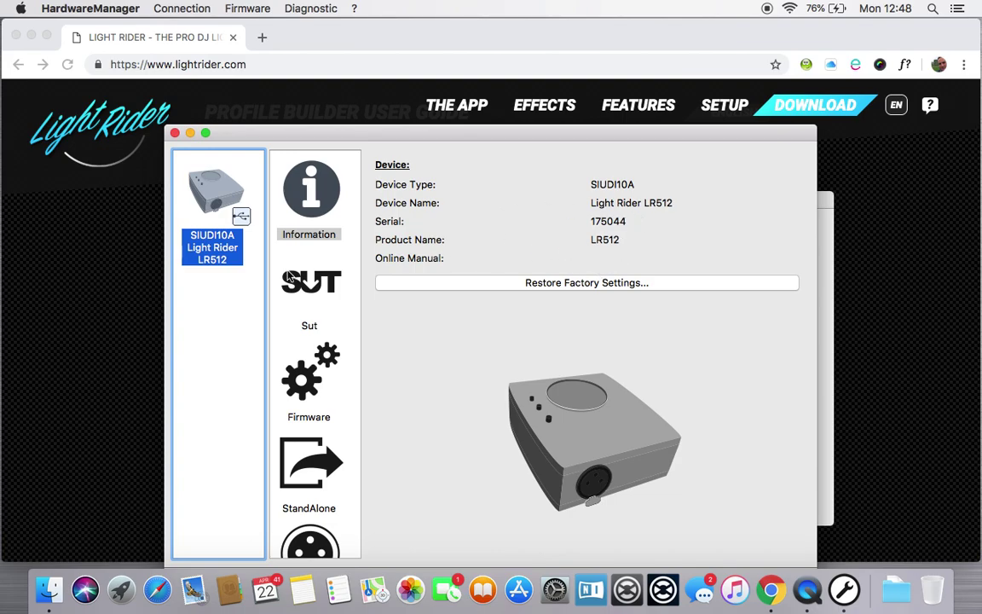
Step: Show the LR512's SUT licences and review the iOS, Android, Stand Alone Channels 128 and offline-time entries
left_click(322, 208)
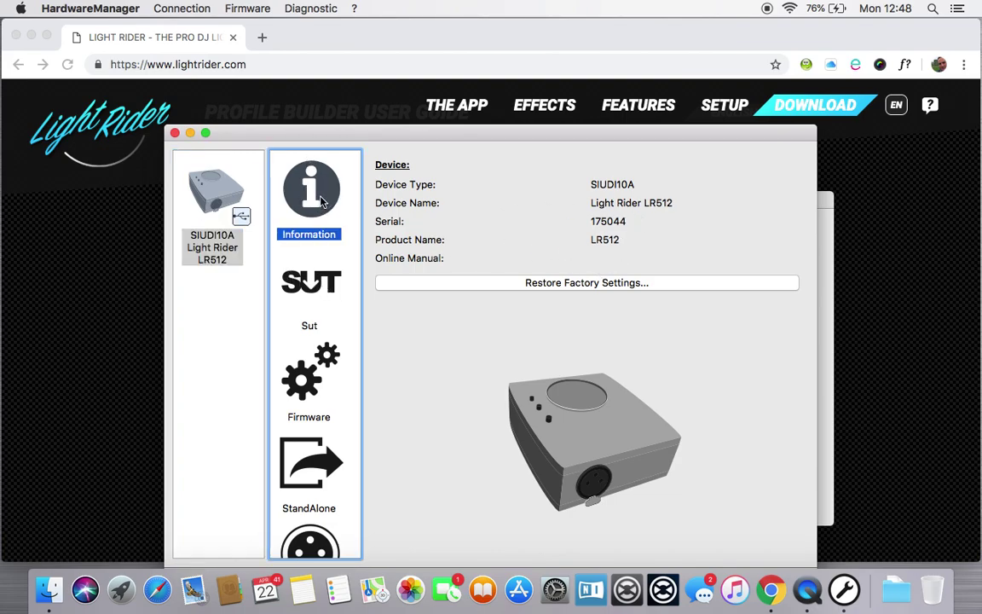
left_click(314, 294)
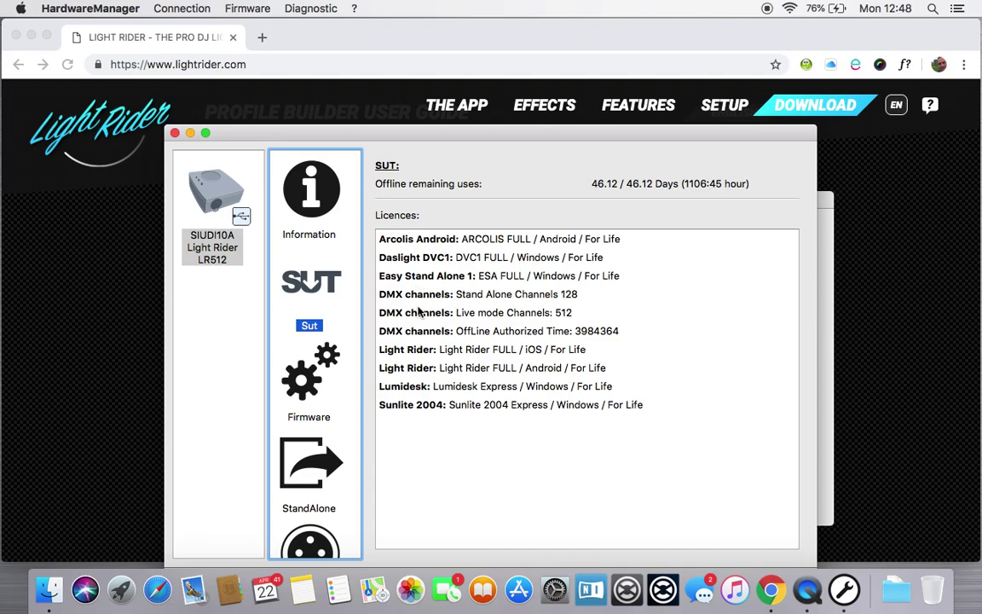
left_click(415, 352)
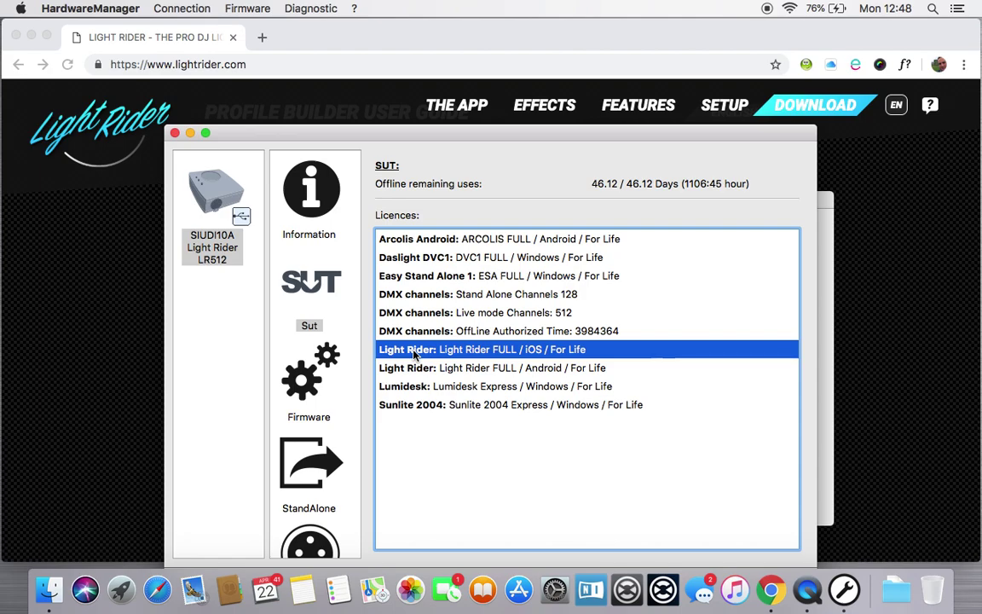
left_click(416, 370)
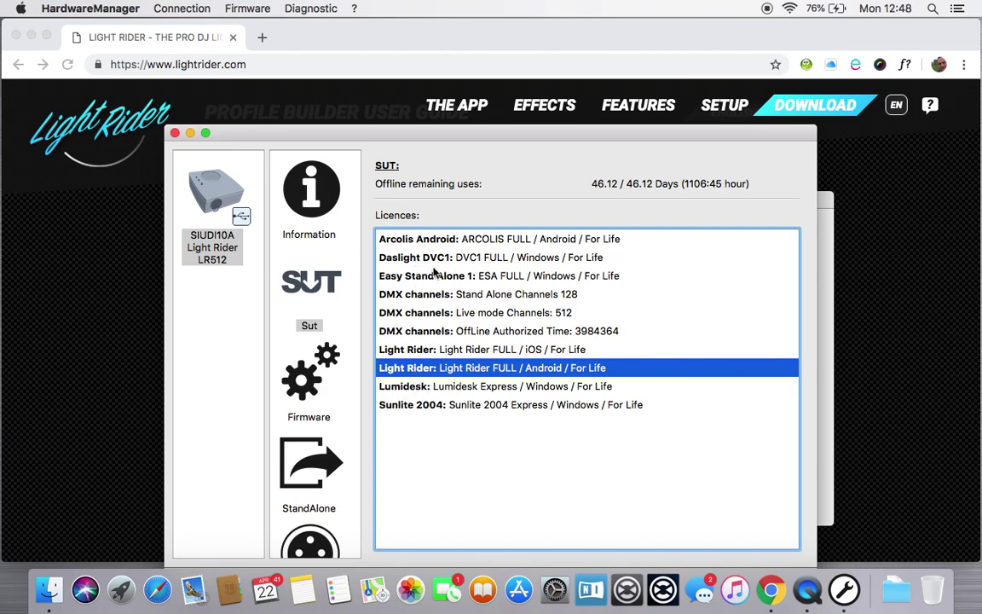
left_click(420, 297)
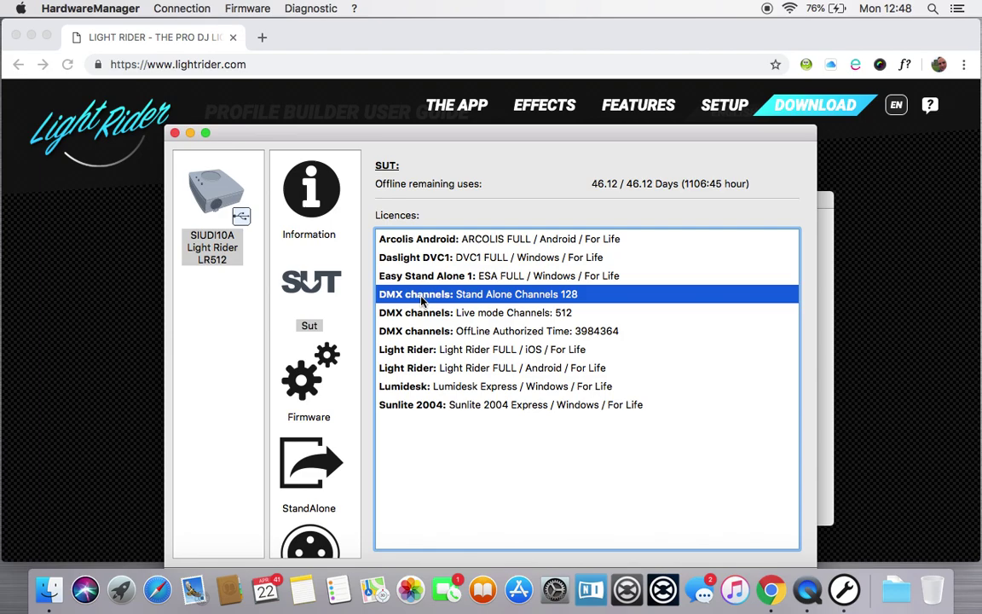
left_click(418, 333)
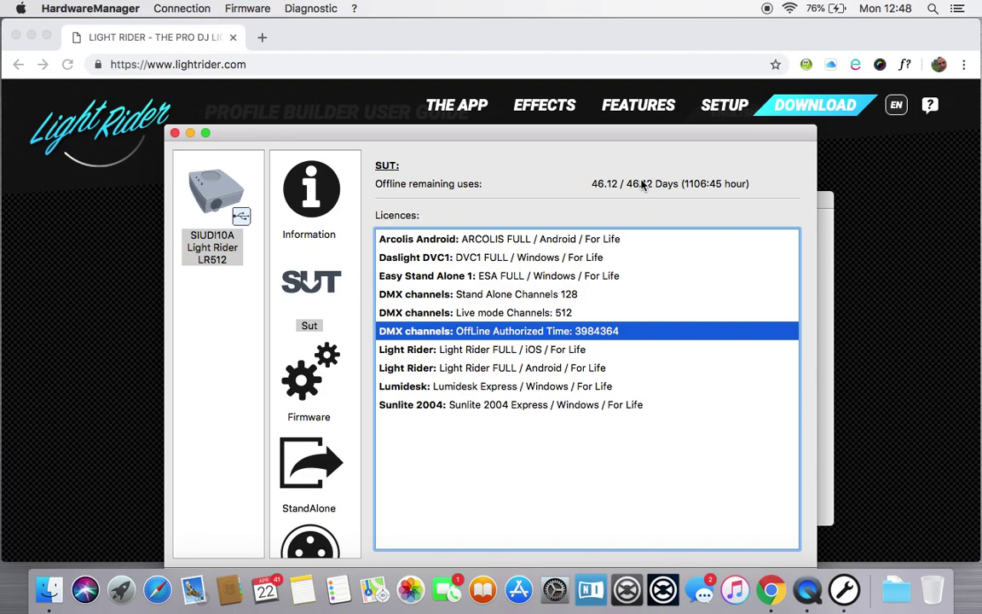
Step: Review the Firmware, DMX In/Out and IOport pages, then show the LR512's Settings page
left_click(314, 381)
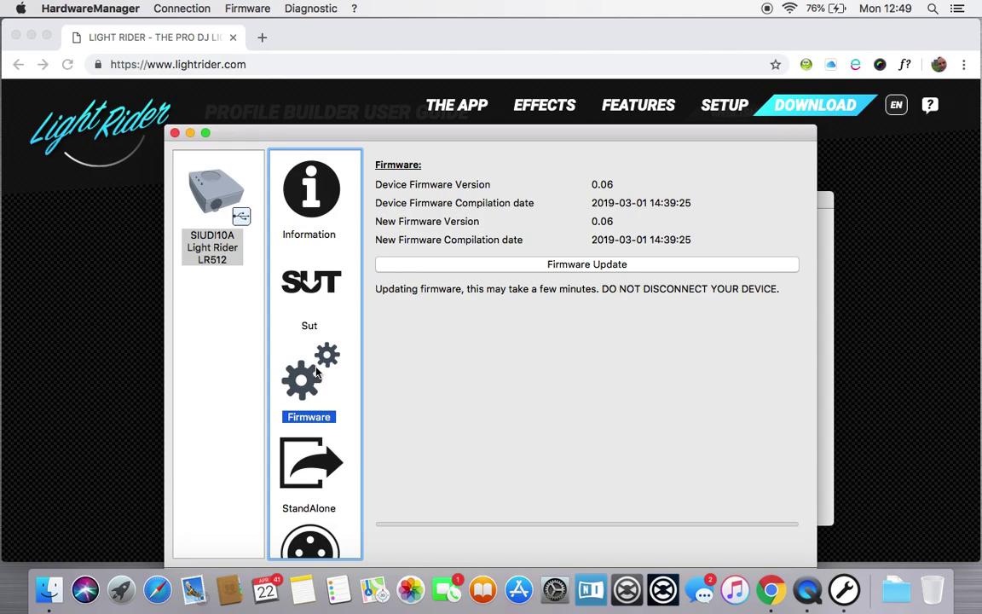
scroll(315, 371, "down", 5)
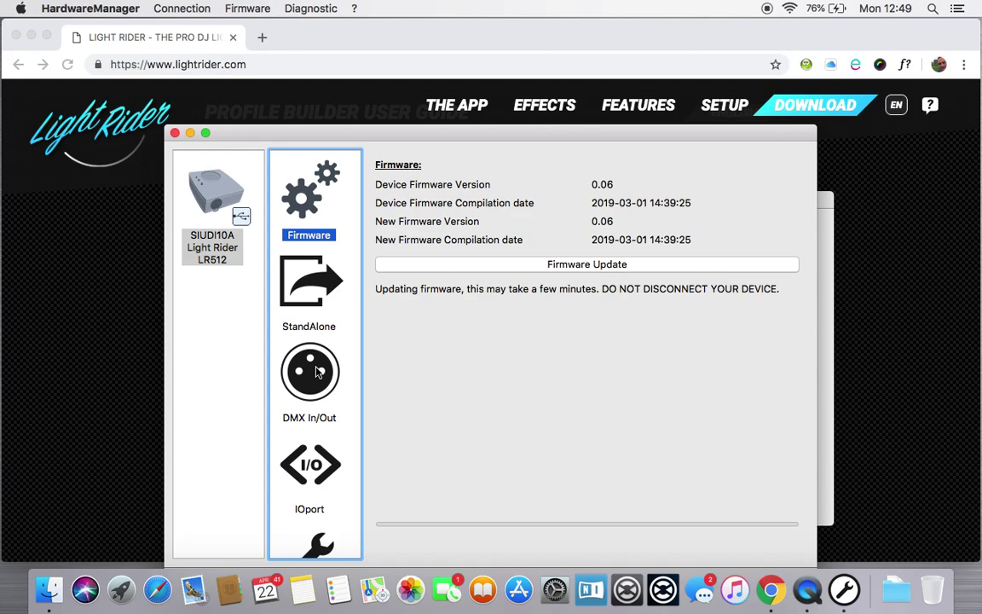
scroll(317, 370, "down", 3)
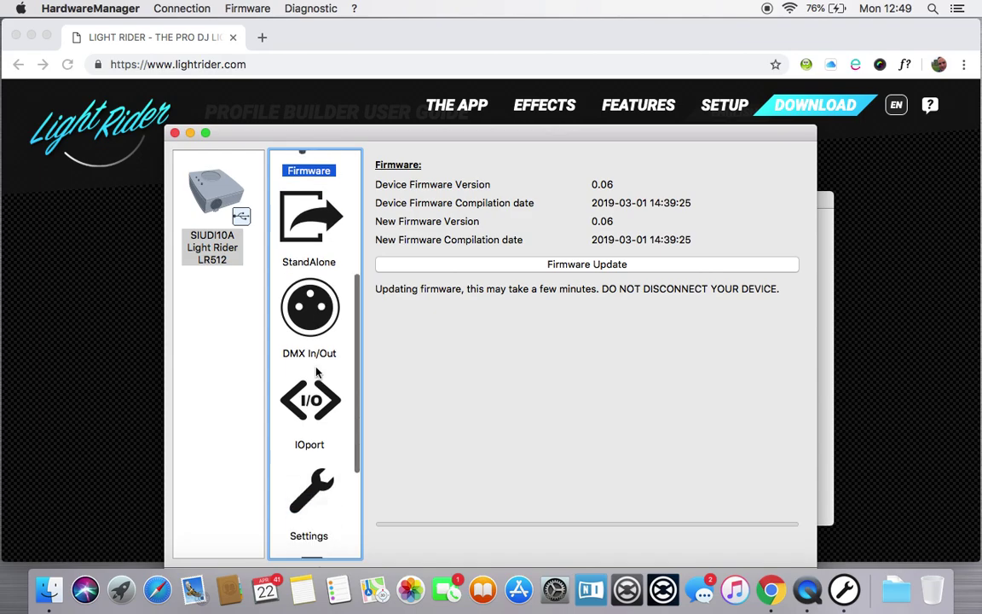
left_click(320, 328)
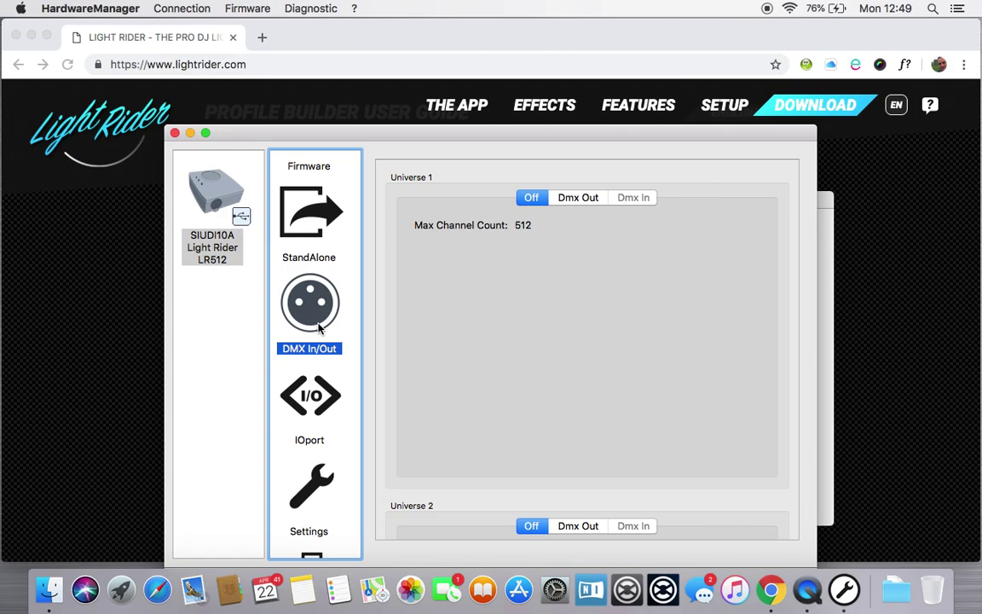
scroll(320, 329, "down", 2)
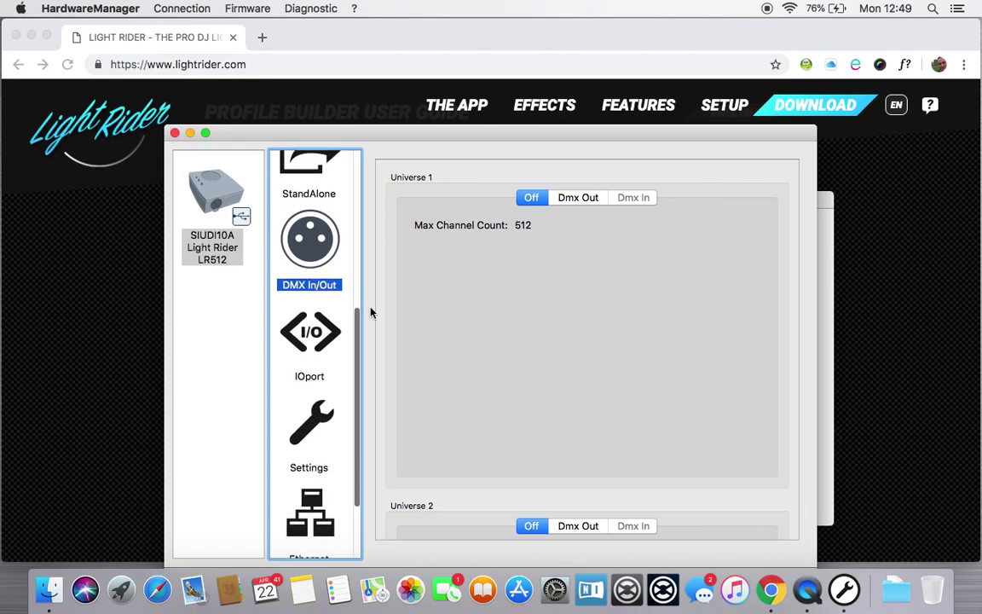
scroll(495, 300, "down", 3)
scroll(494, 300, "up", 3)
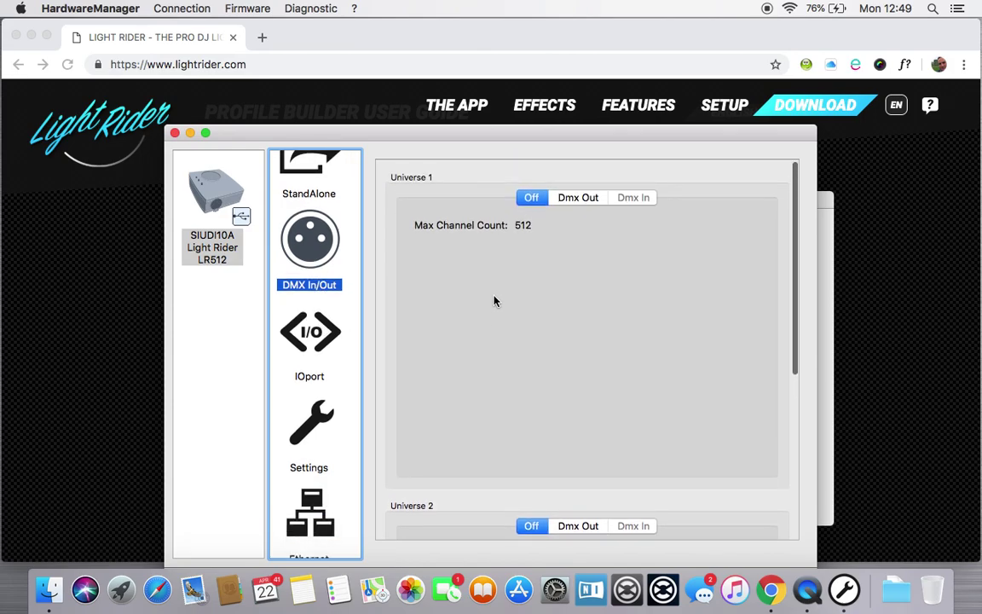
left_click(315, 337)
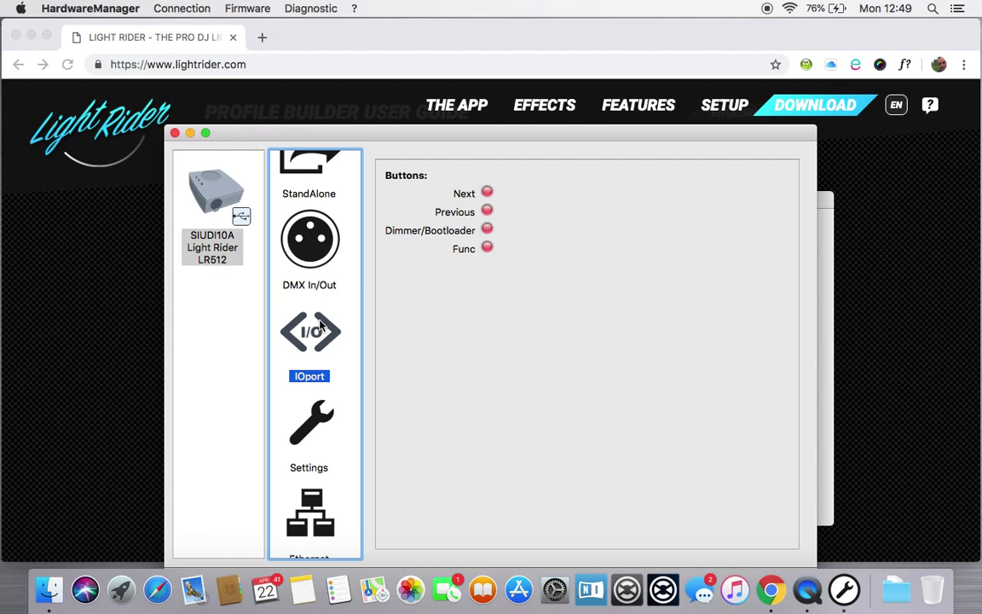
left_click(315, 425)
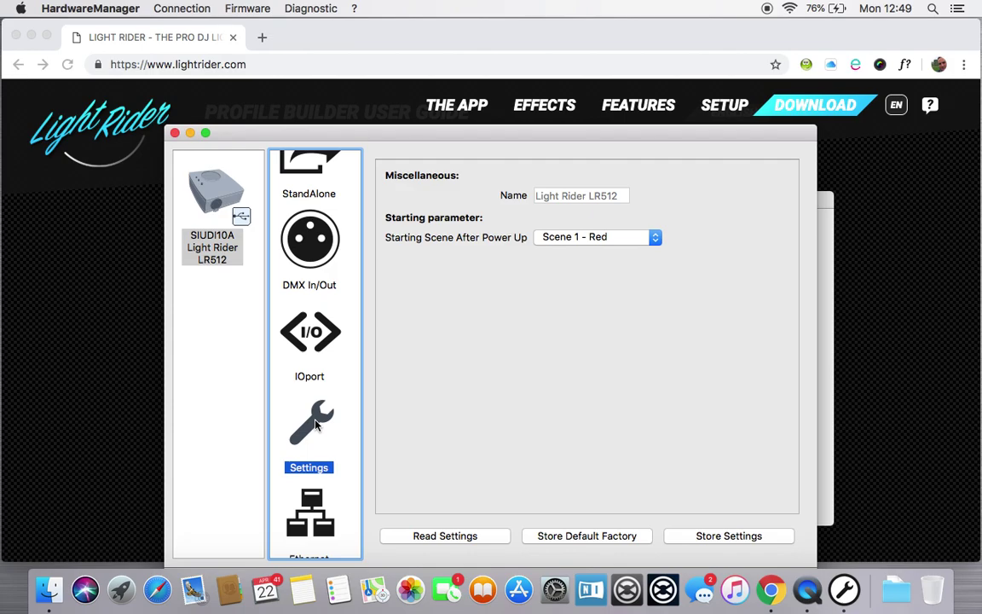
Step: Preview the Ethernet page, then show the Wifi page with its Access Point settings
scroll(316, 425, "down", 3)
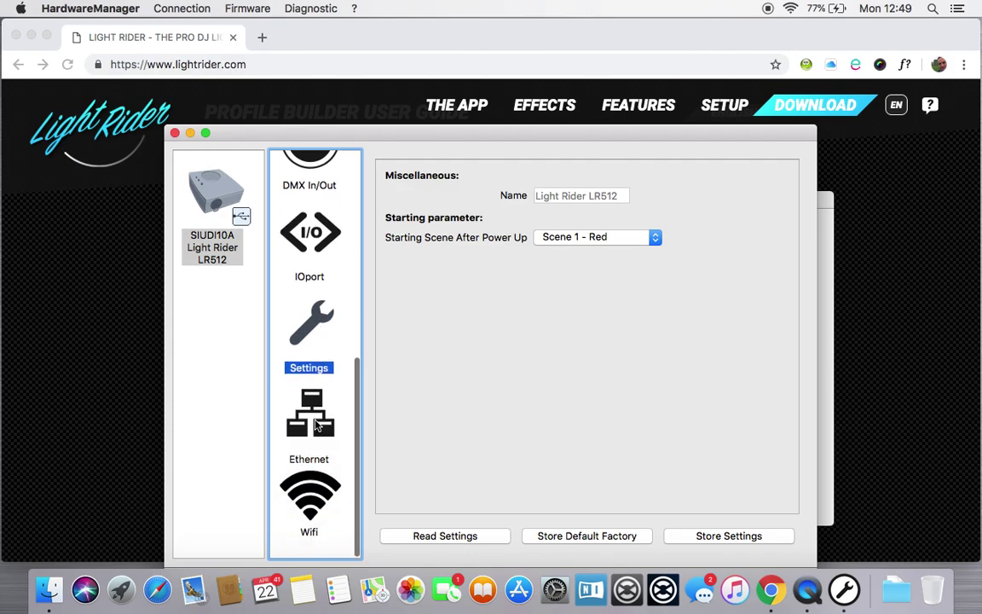
left_click(316, 424)
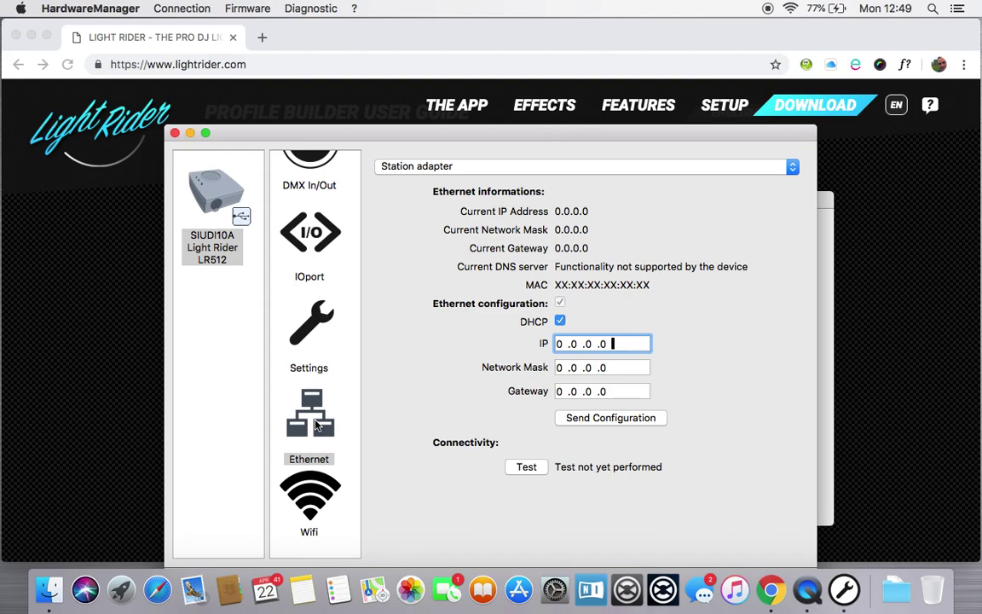
left_click(313, 503)
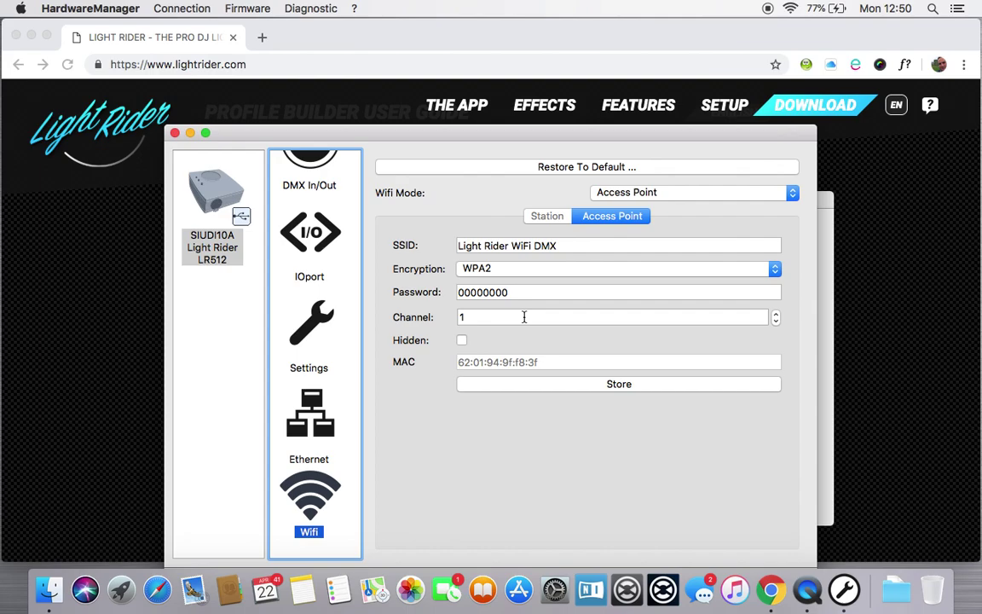
left_click(793, 193)
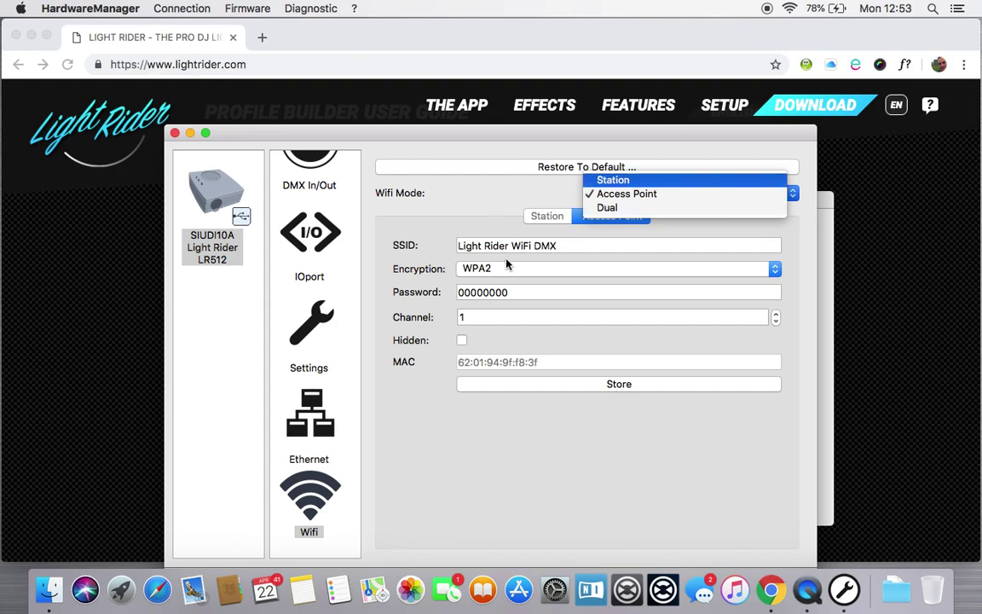
Step: Set Wi-Fi mode to Dual and replace the access point password with a new one
left_click(620, 209)
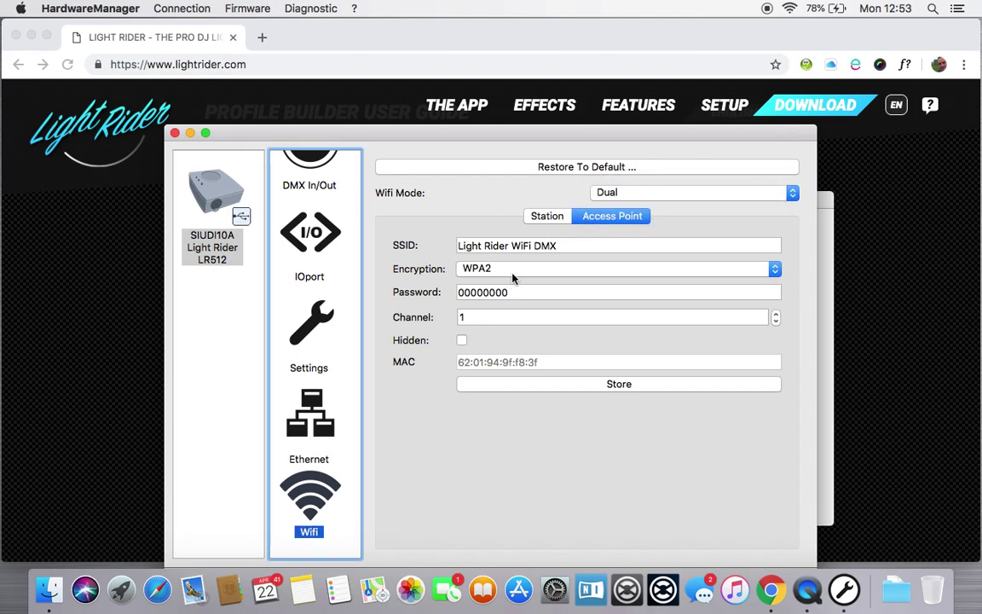
left_click(529, 292)
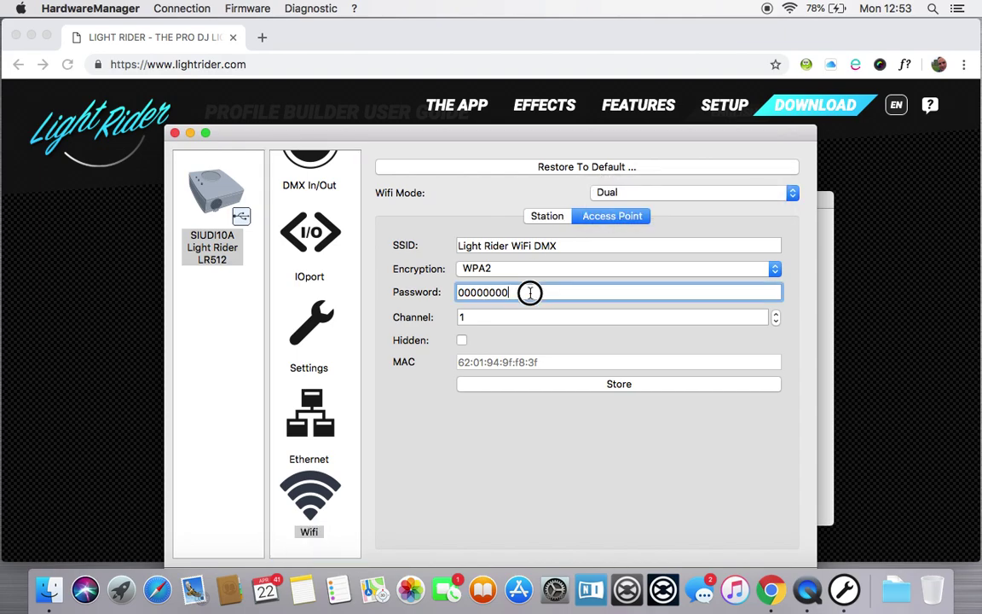
double_click(529, 293)
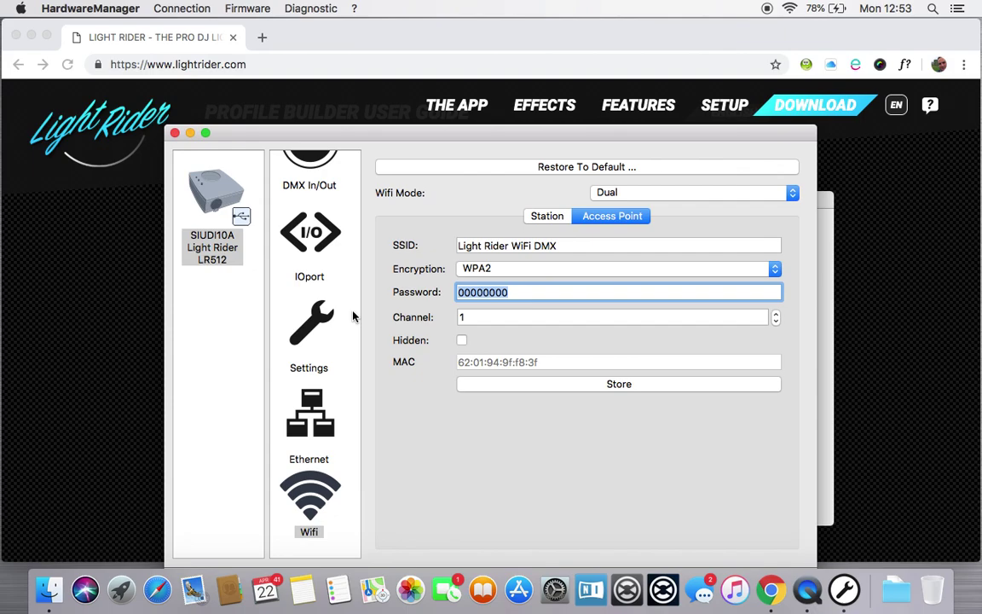
type("secretpassword")
left_click(480, 317)
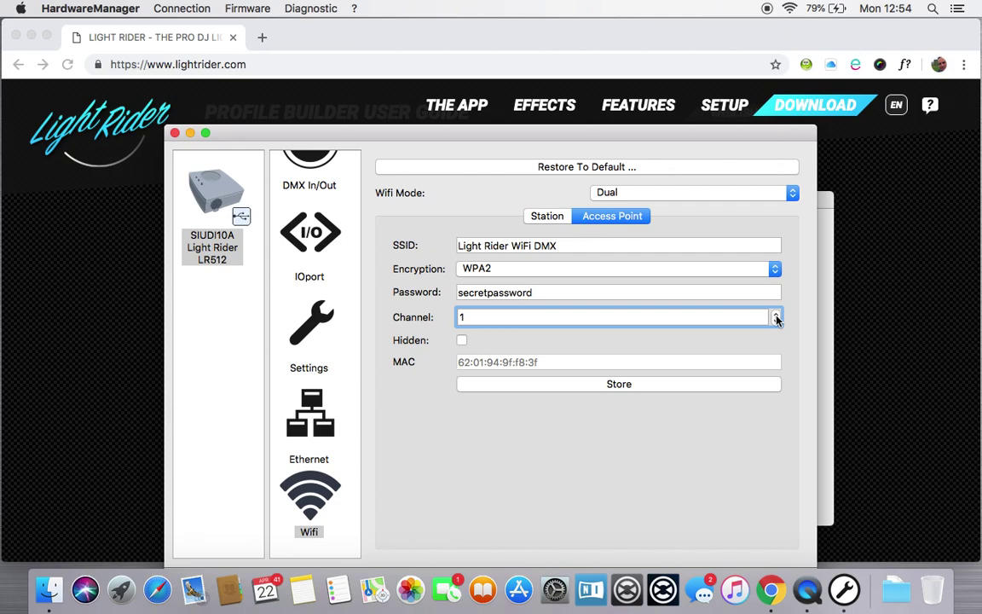
Step: Set the access point channel to 7 and store the Wi-Fi settings to the LR512
left_click(775, 314)
left_click(776, 314)
left_click(775, 314)
left_click(776, 315)
left_click(775, 315)
left_click(776, 321)
left_click(776, 322)
left_click(776, 321)
left_click(776, 321)
left_click(620, 384)
Step: Join the BTHub5-6CXQ network with its pasted password, then dismiss the join error
left_click(551, 218)
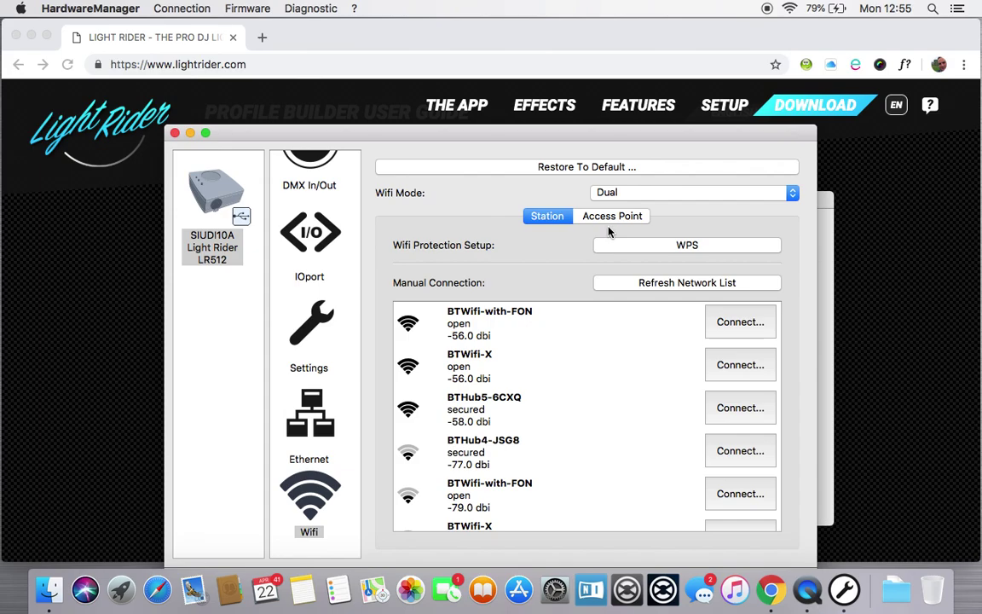
scroll(523, 402, "down", 3)
scroll(522, 403, "up", 3)
left_click(479, 408)
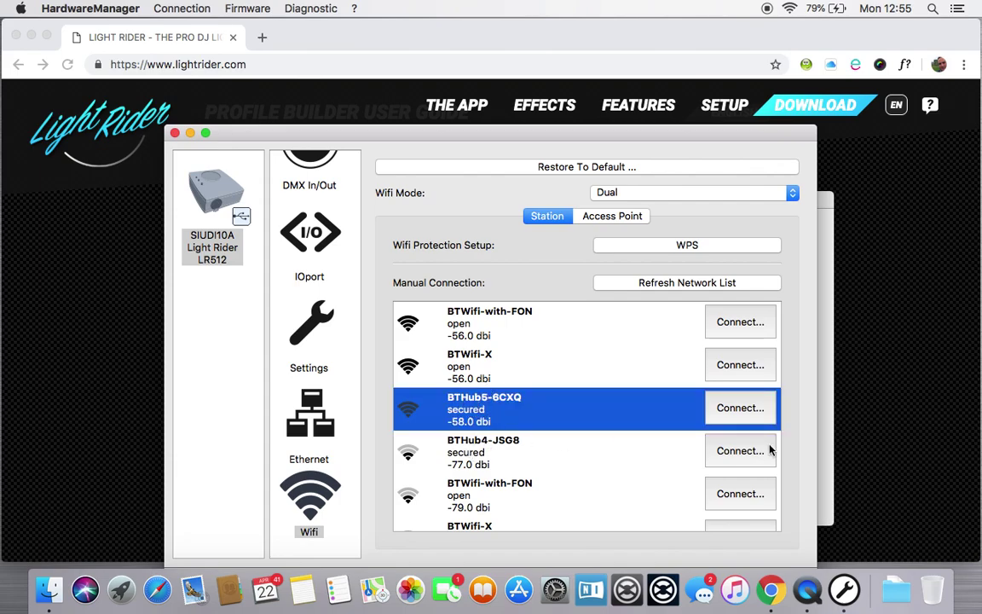
left_click(762, 410)
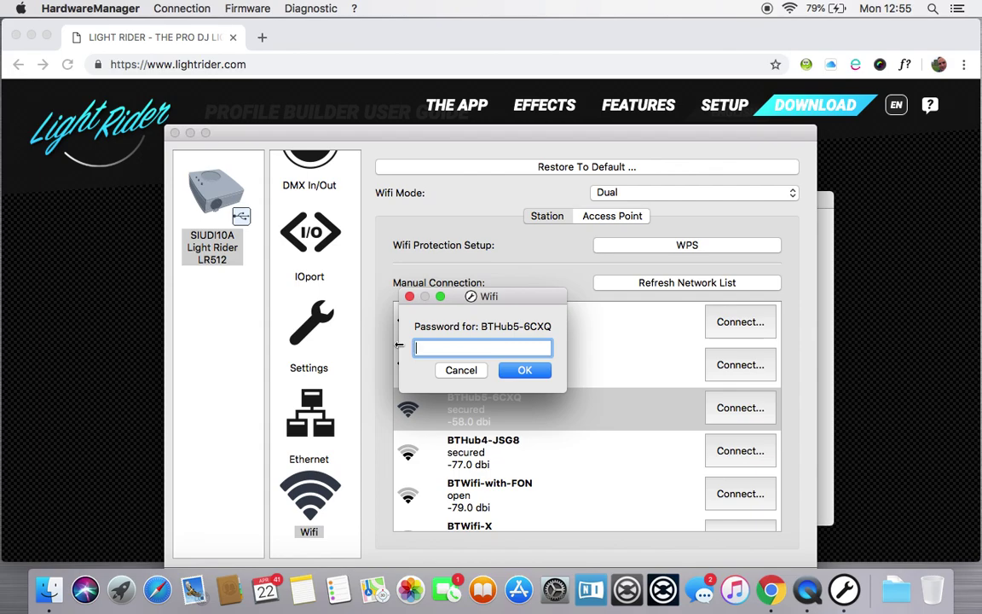
key("super+v")
key("Return")
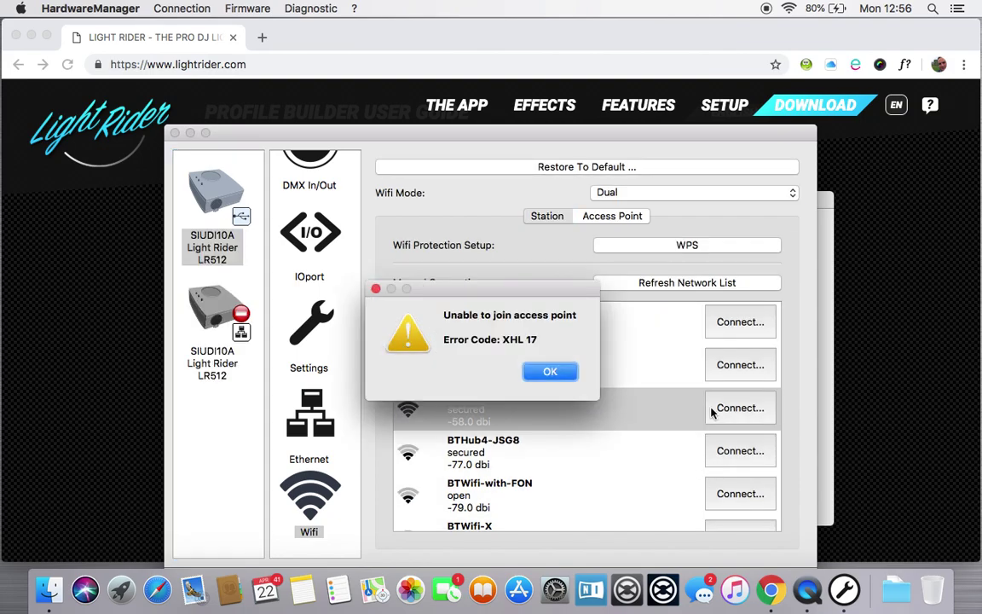
left_click(551, 372)
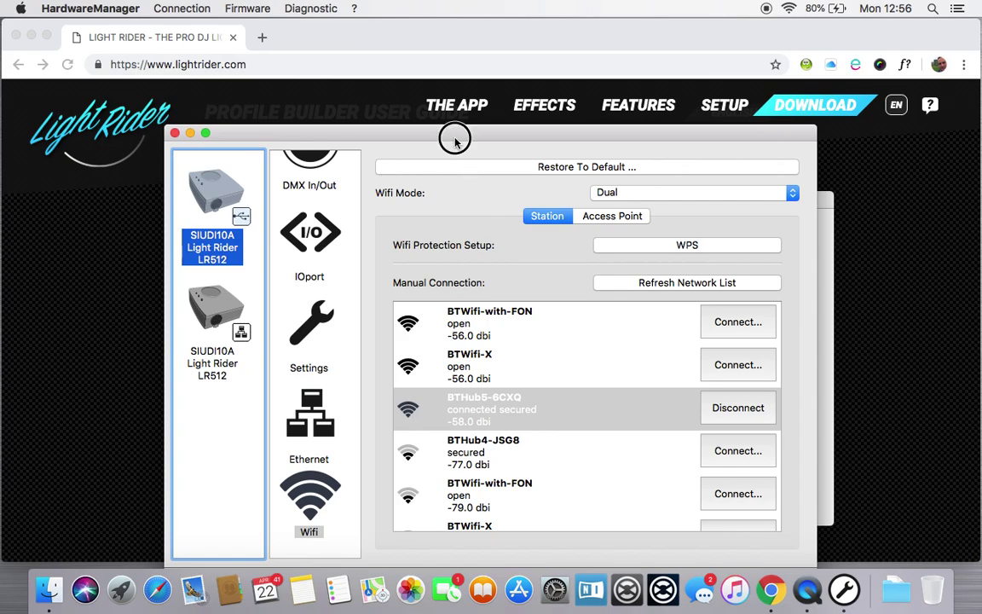
left_click_drag(455, 139, 464, 108)
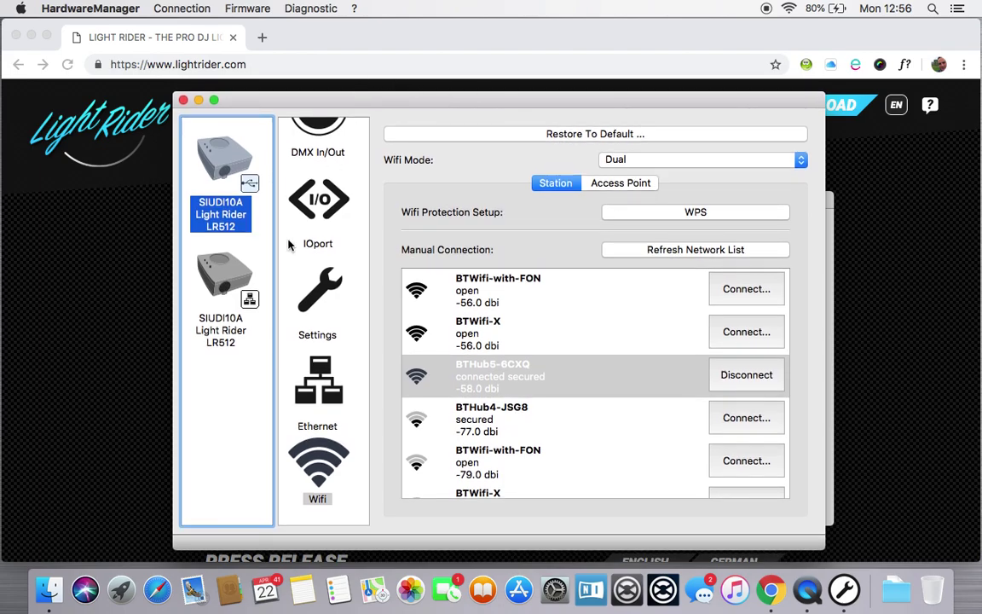
Step: Select the network-connected LR512, dismissing the IP configuration errors, until it reports disconnected
left_click(221, 291)
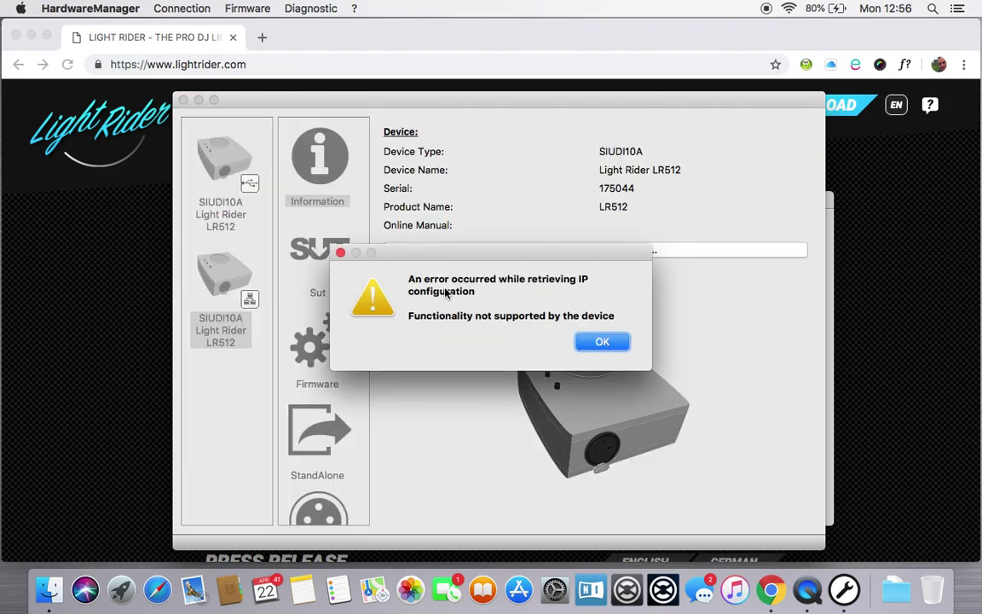
left_click(605, 342)
left_click(607, 341)
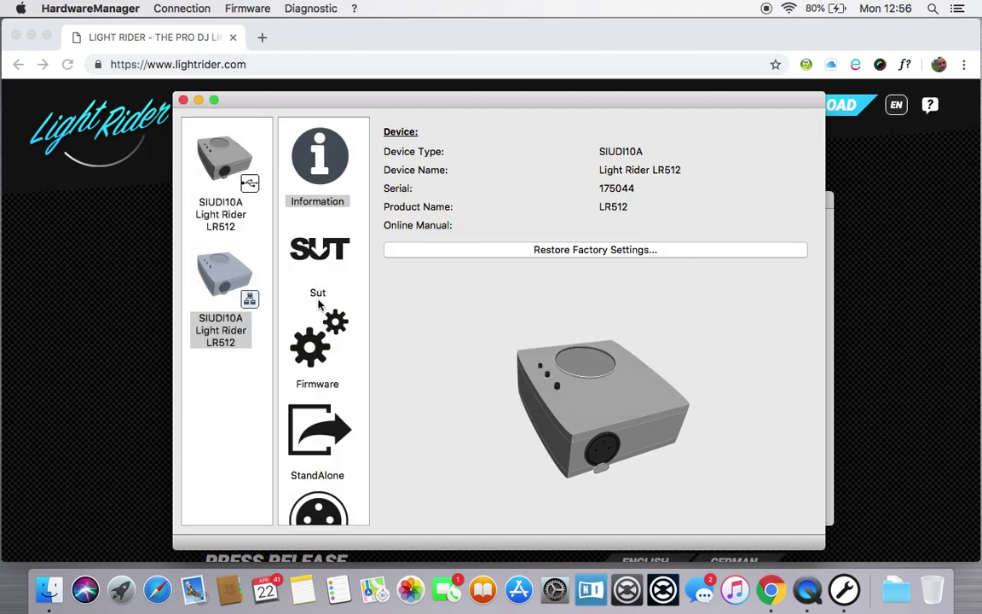
left_click(221, 281)
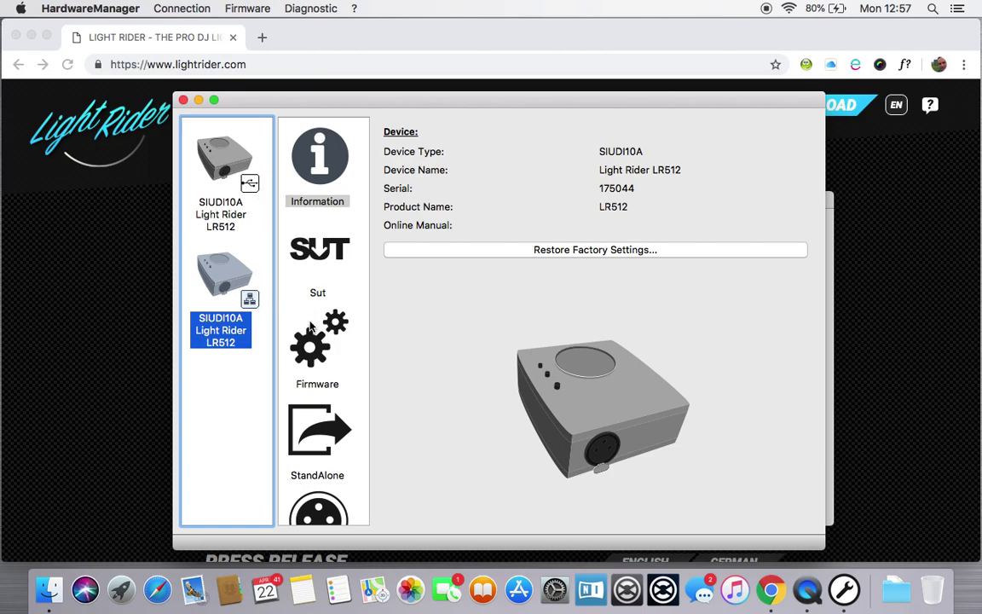
scroll(311, 328, "down", 5)
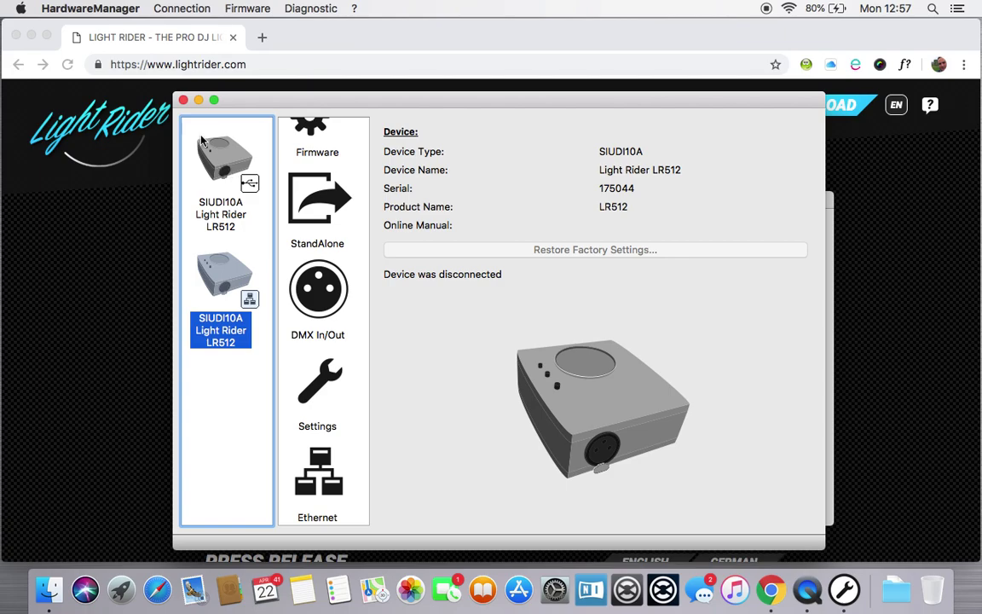
Step: Quit HardwareManager and relaunch it from the disk image, allowing the downloaded app to open
left_click(90, 9)
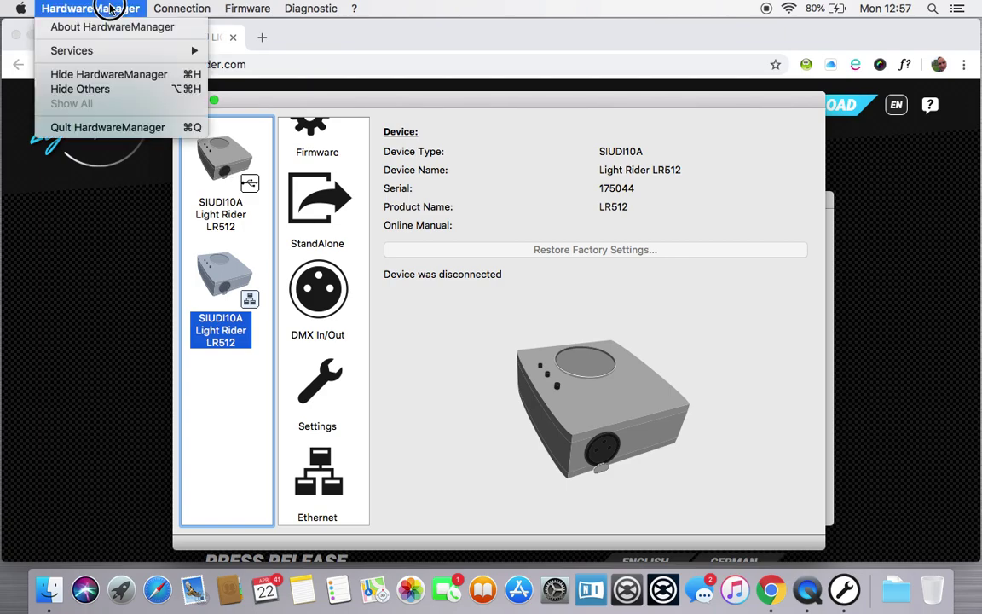
left_click(128, 126)
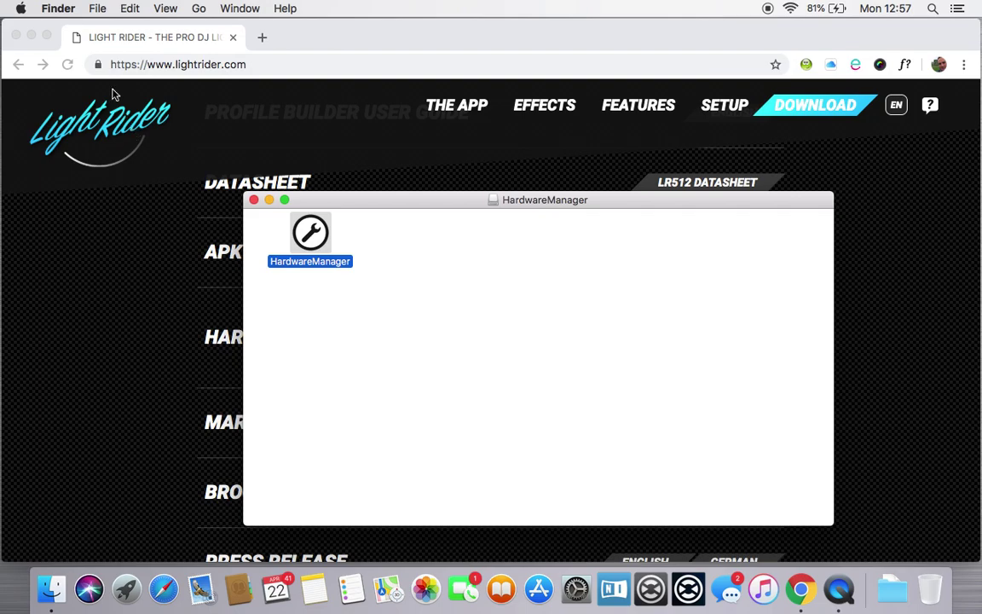
double_click(312, 237)
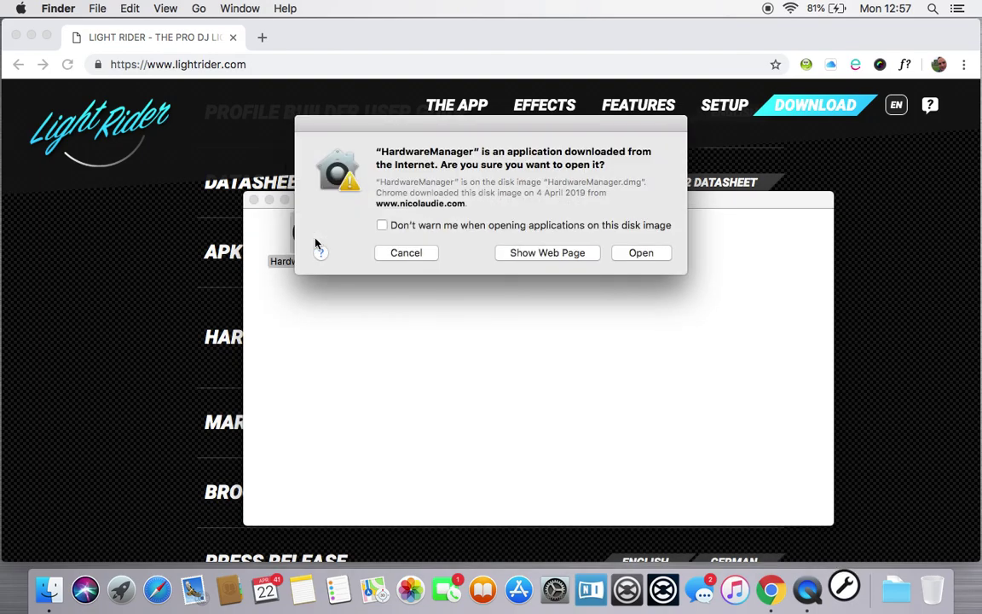
left_click(645, 253)
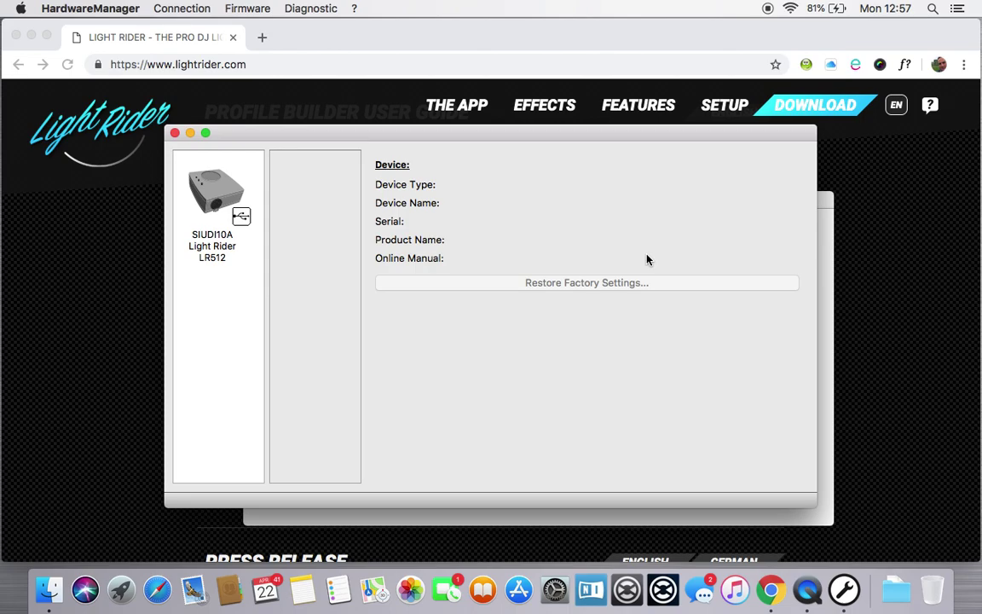
Step: Select the USB-connected LR512, open its Wifi settings and pick the BTHub5-6CXQ network
left_click(209, 189)
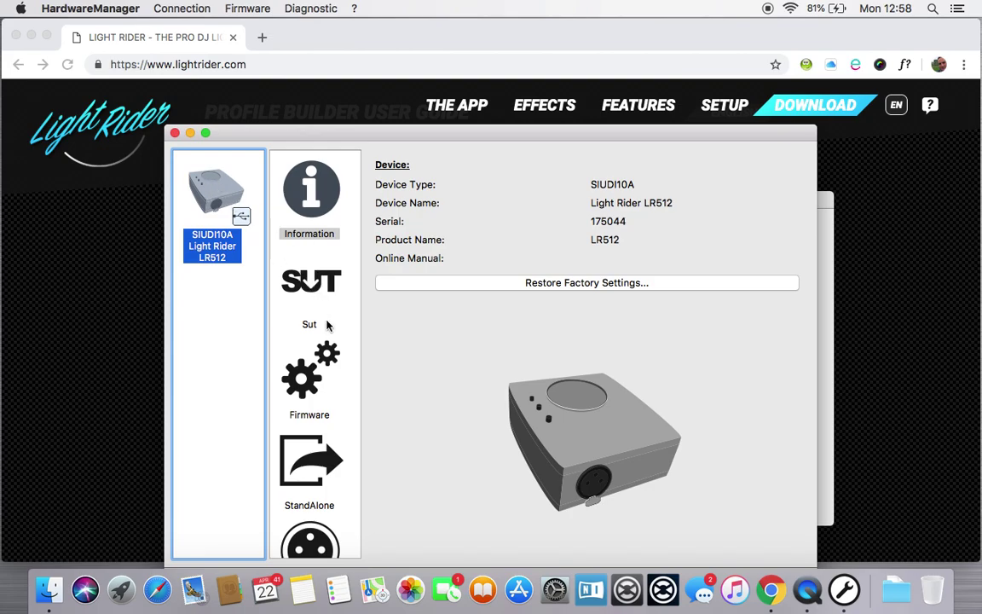
scroll(328, 325, "down", 5)
left_click(311, 503)
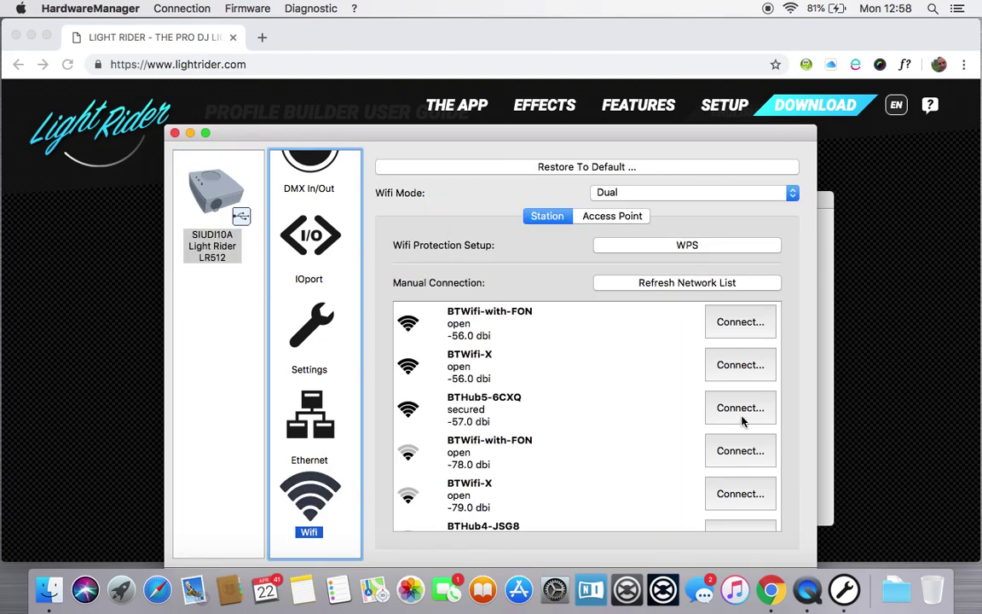
left_click(474, 402)
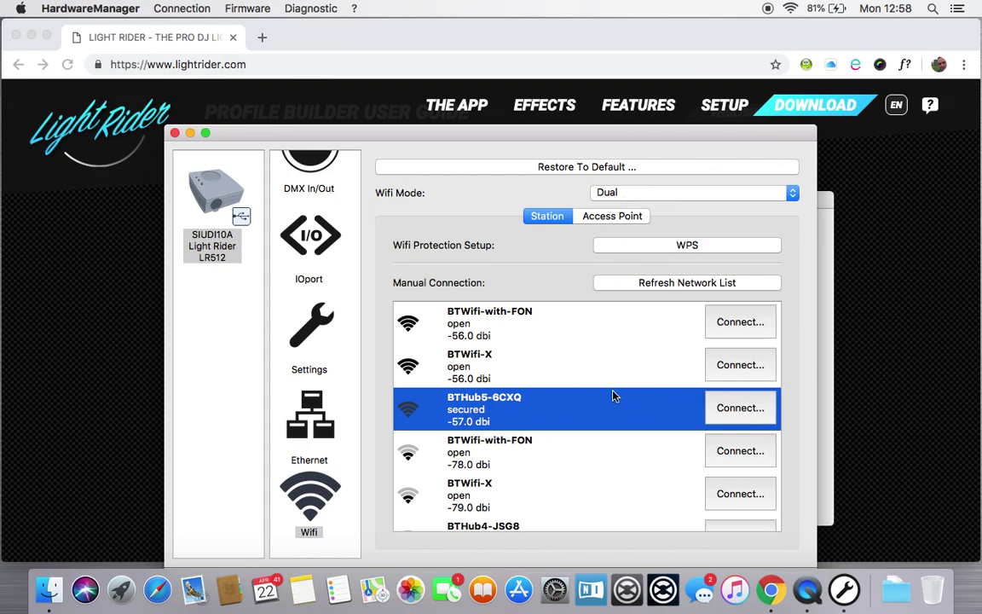
Step: Connect the LR512 to BTHub5-6CXQ by submitting the network password
left_click(729, 418)
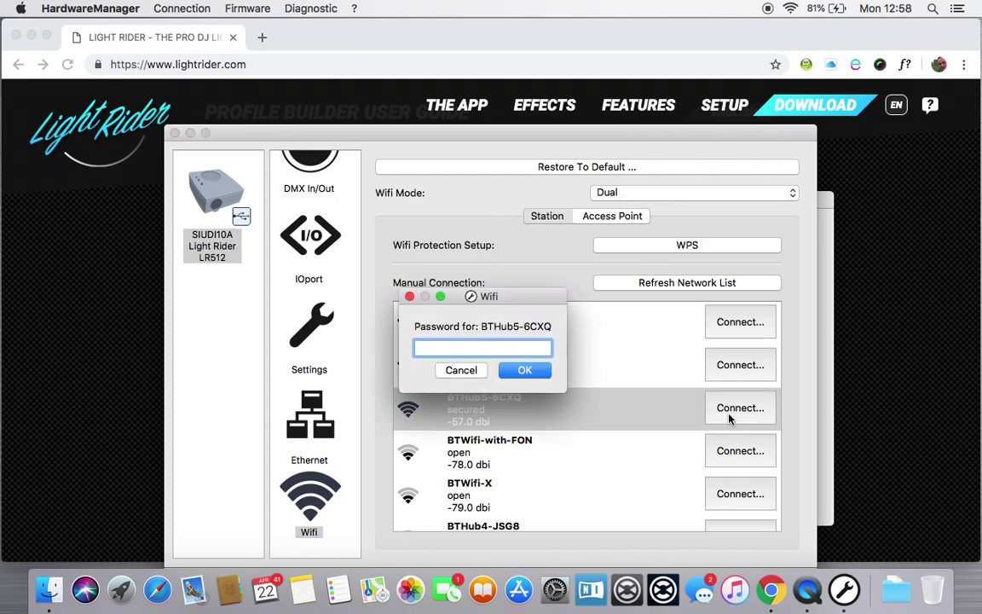
key("Return")
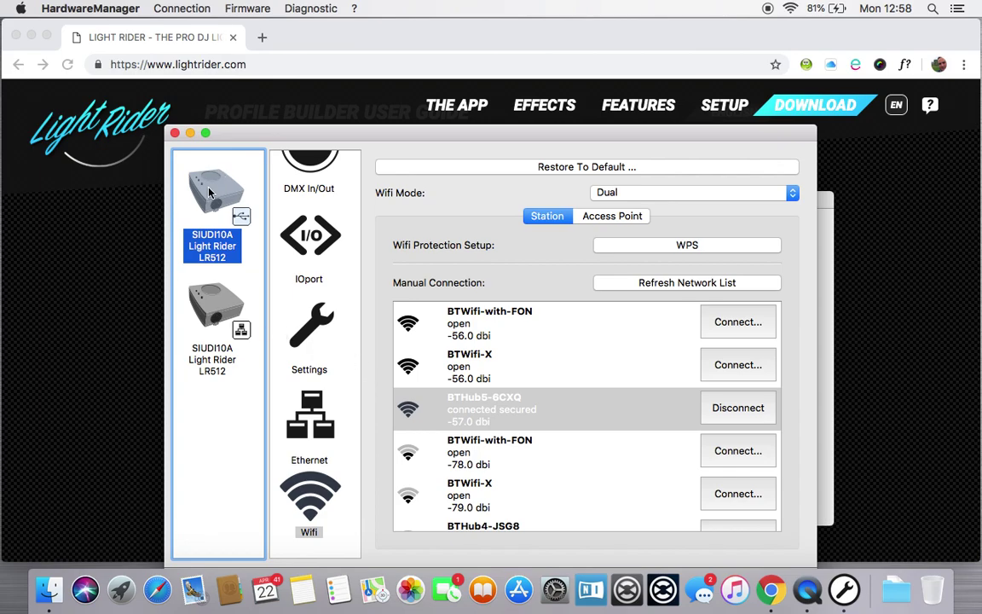
Step: Quit HardwareManager and relaunch it from the disk image, confirming the downloaded app may open
left_click(102, 12)
left_click(99, 124)
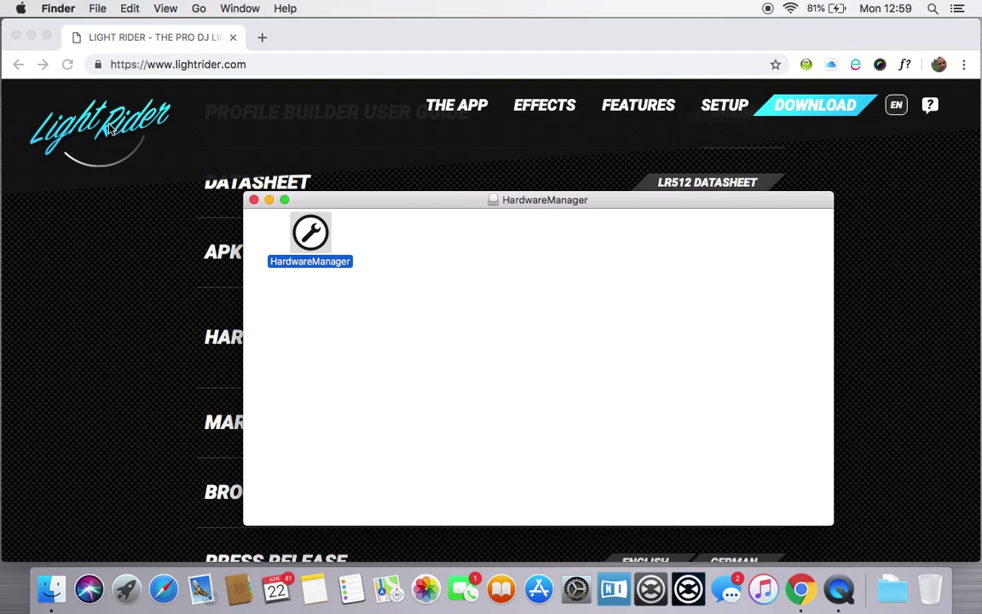
double_click(297, 223)
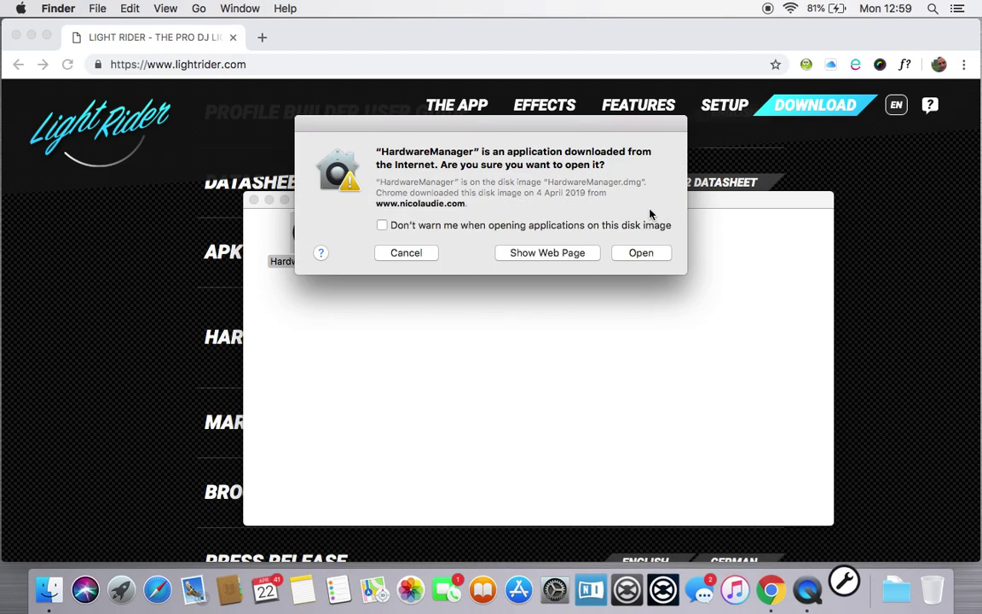
left_click(648, 252)
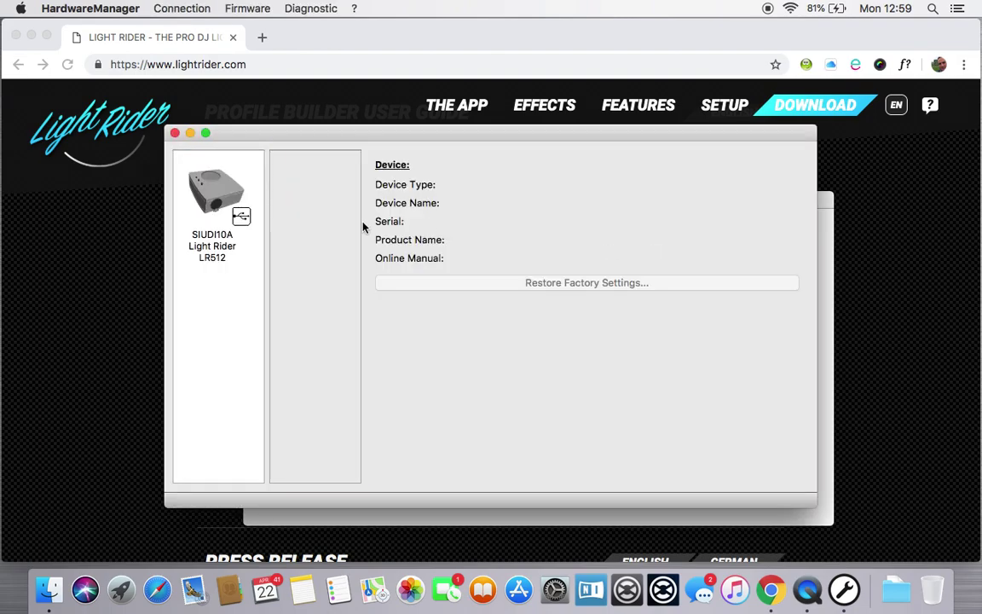
Step: Select the SIUDI10A Light Rider LR512 and open its Wifi settings
left_click(213, 201)
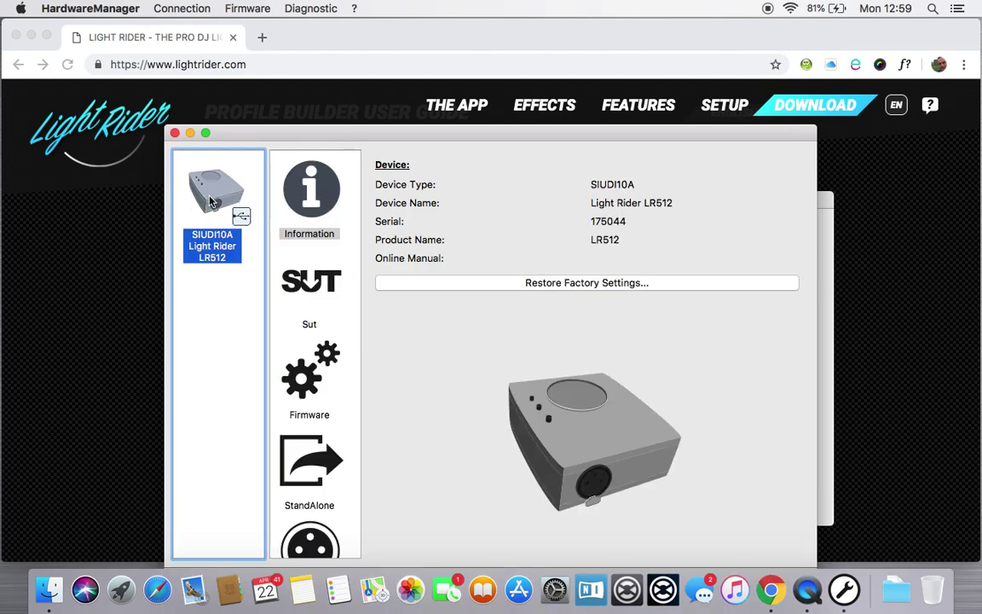
scroll(312, 346, "down", 5)
scroll(312, 346, "down", 1)
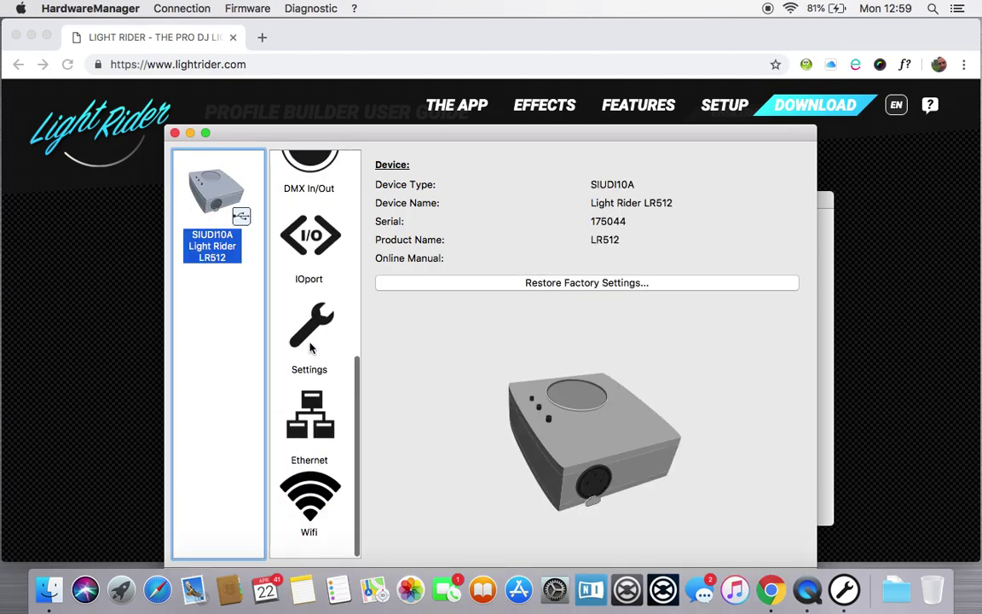
left_click(308, 502)
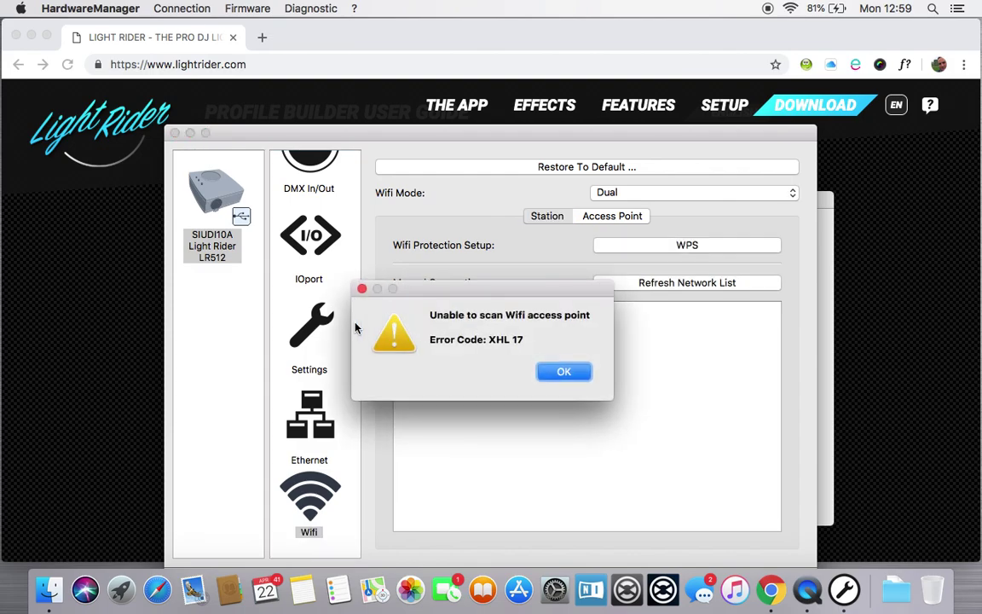
Step: Dismiss the XHL 17 scan error, refresh the network list and select BTHub5-6CXQ
left_click(573, 374)
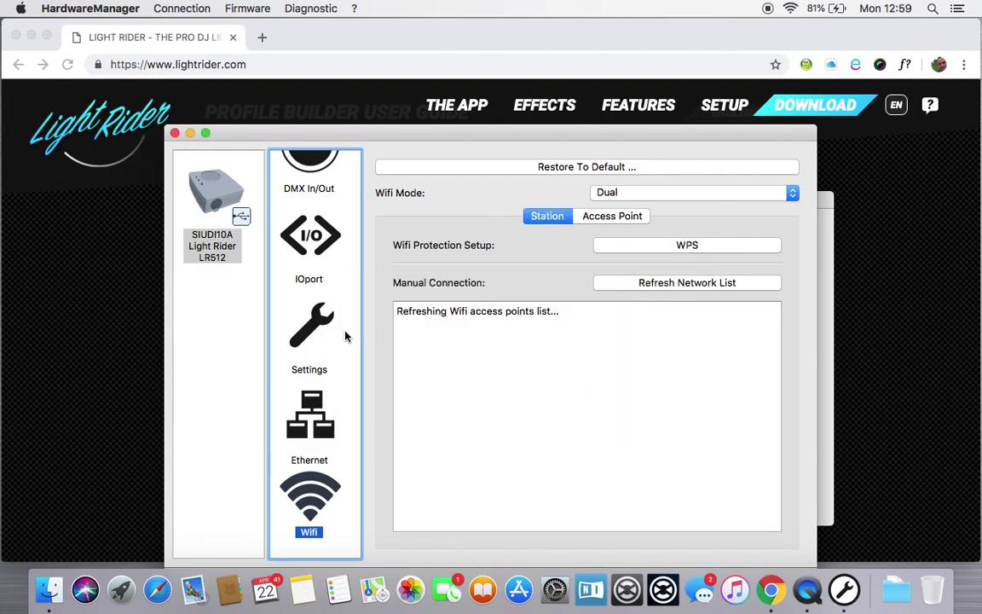
left_click(664, 285)
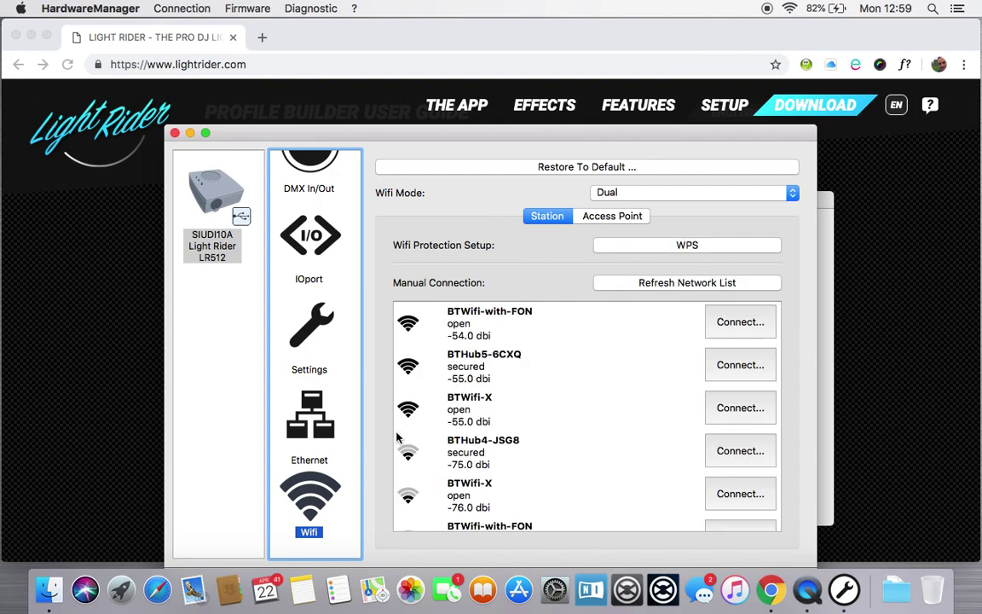
left_click(490, 363)
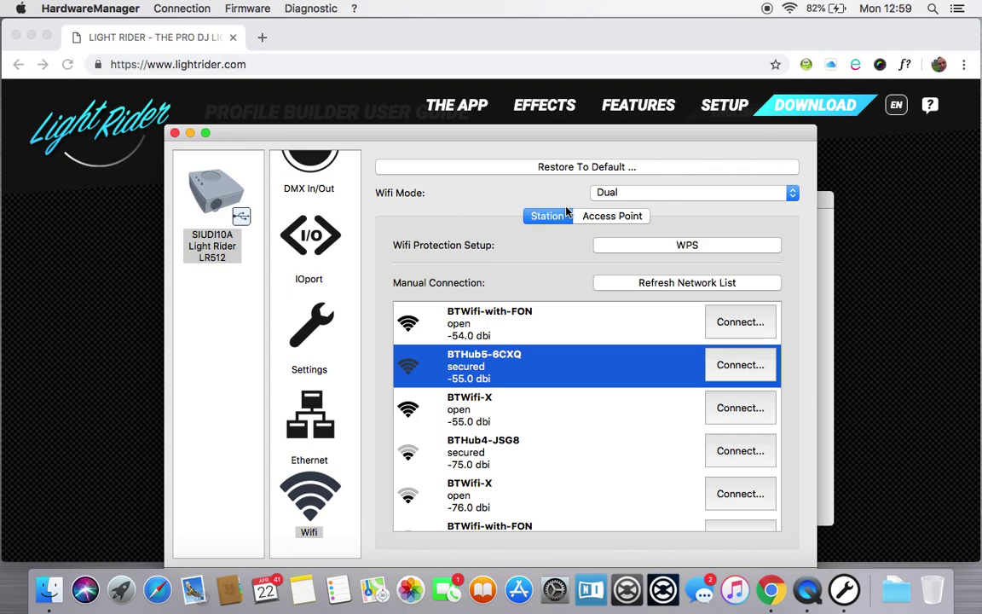
left_click(792, 194)
Step: Switch the LR512's Wifi mode to Access Point and move the window slightly higher
left_click(682, 181)
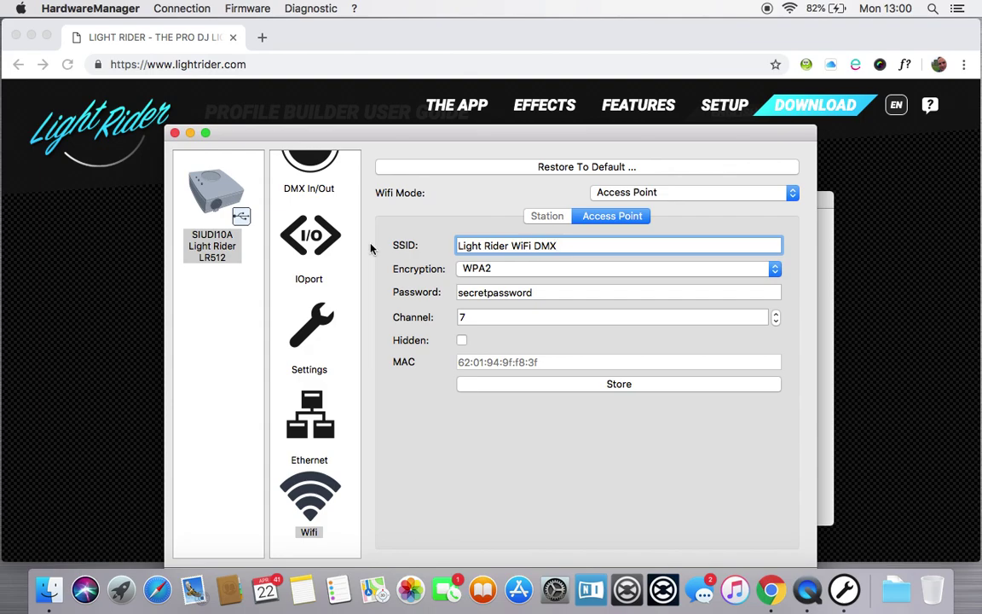
scroll(287, 272, "up", 10)
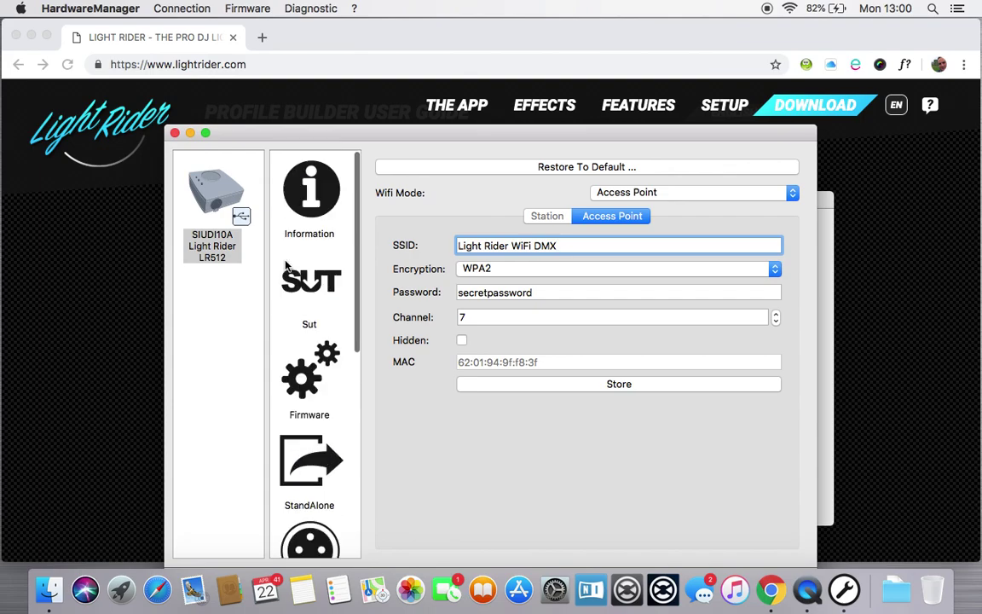
left_click(386, 139)
left_click_drag(385, 139, 391, 109)
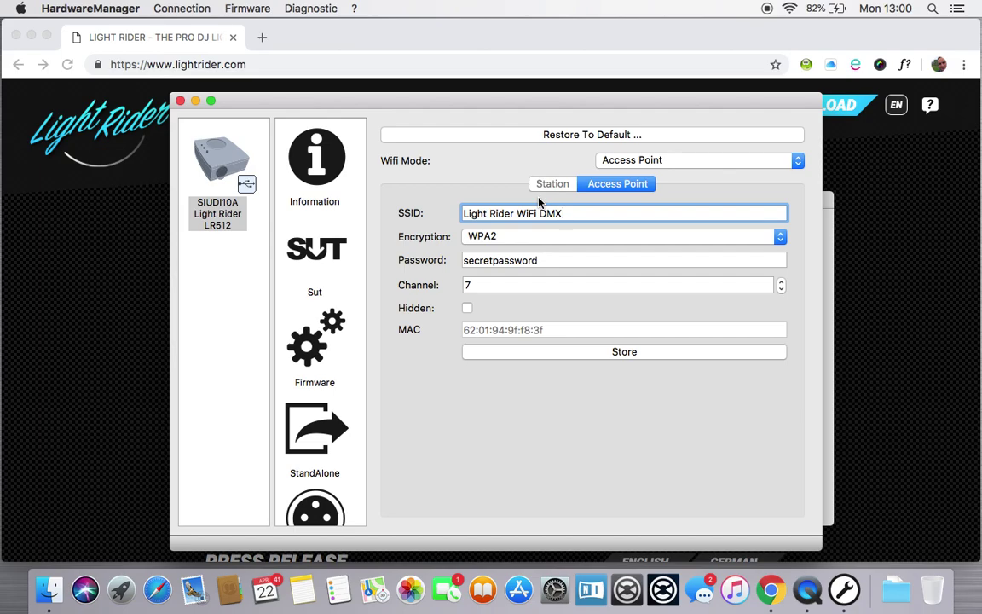
Step: Confirm firmware version 0.06, then store the Access Point Wi-Fi settings with channel 7
left_click(304, 145)
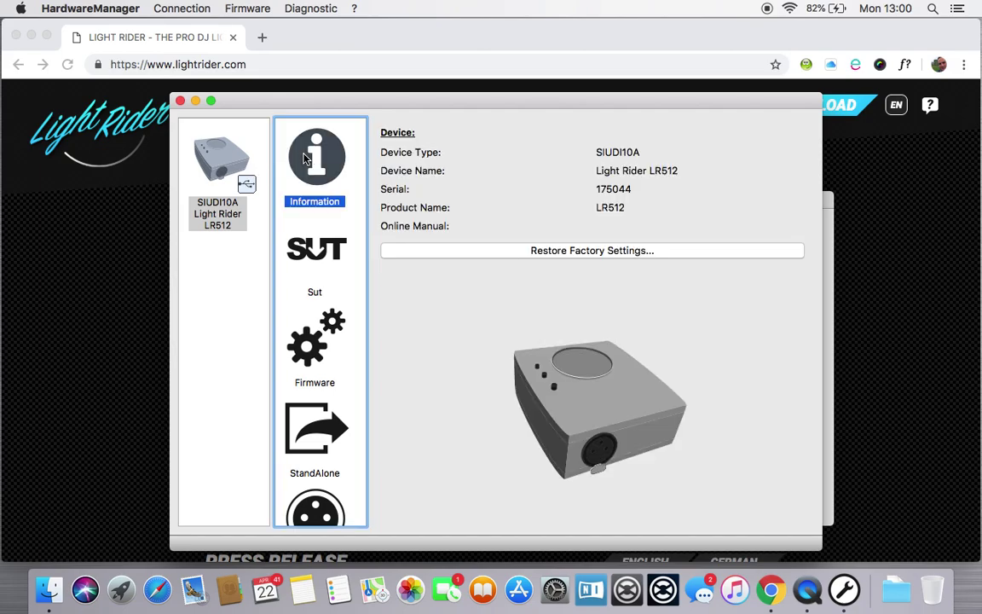
left_click(315, 335)
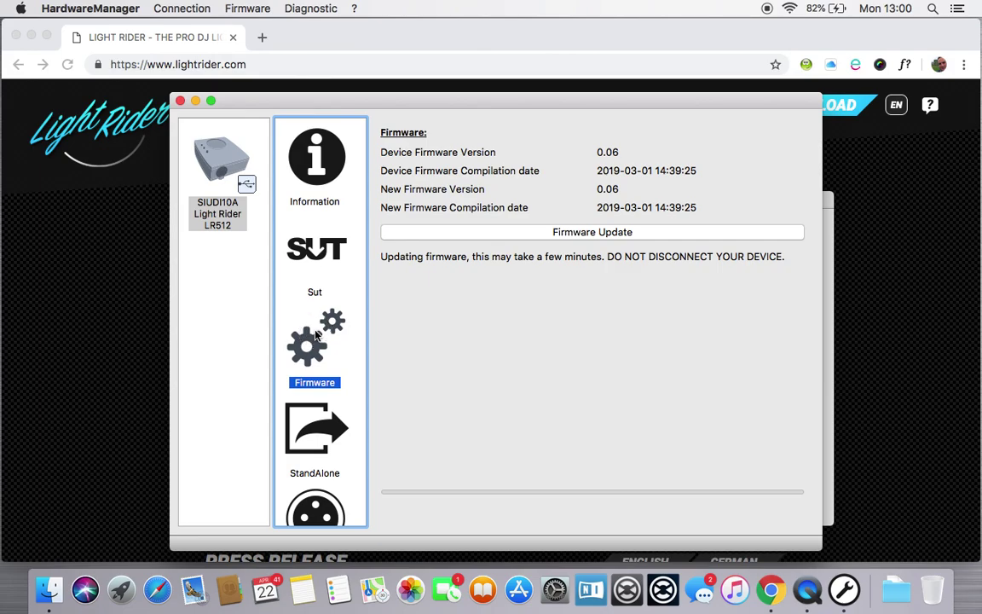
scroll(314, 335, "down", 5)
scroll(314, 335, "up", 3)
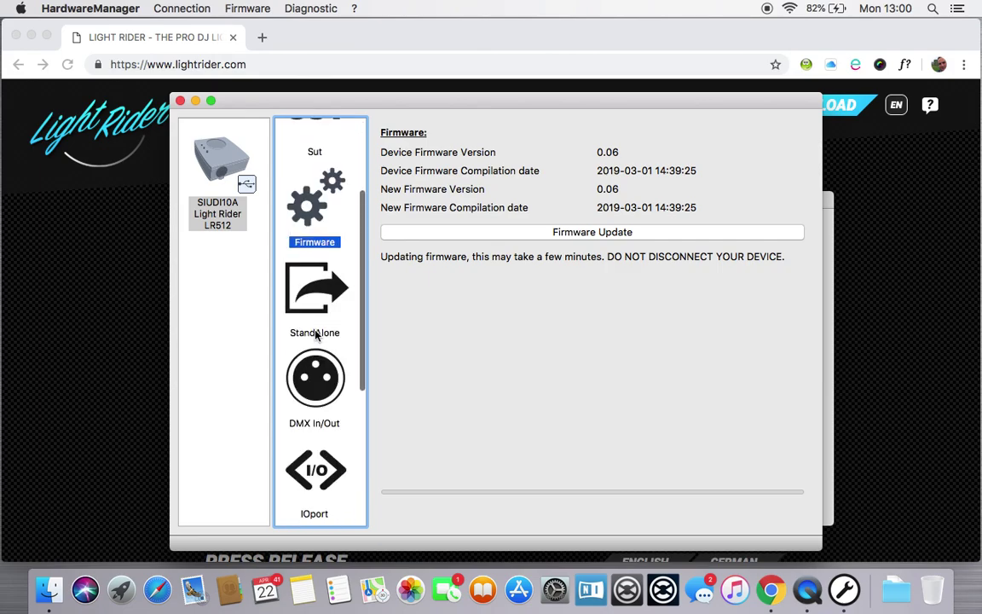
scroll(315, 335, "down", 5)
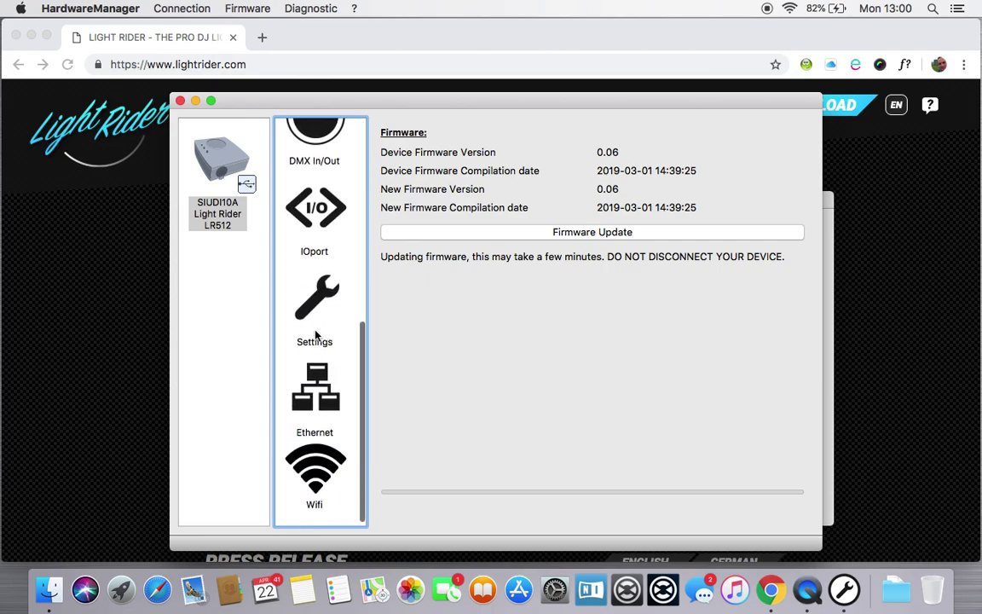
left_click(317, 482)
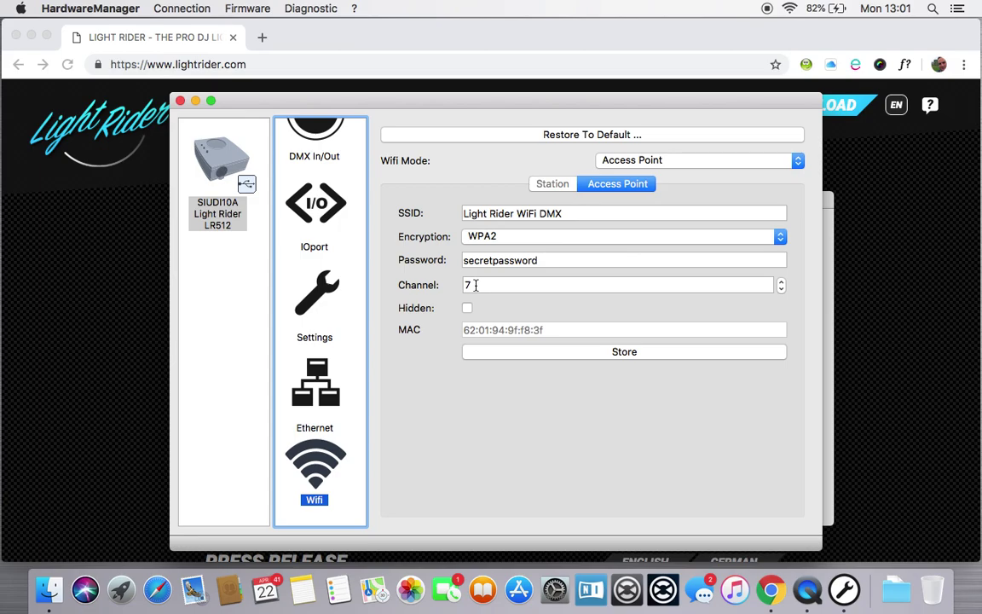
left_click(621, 355)
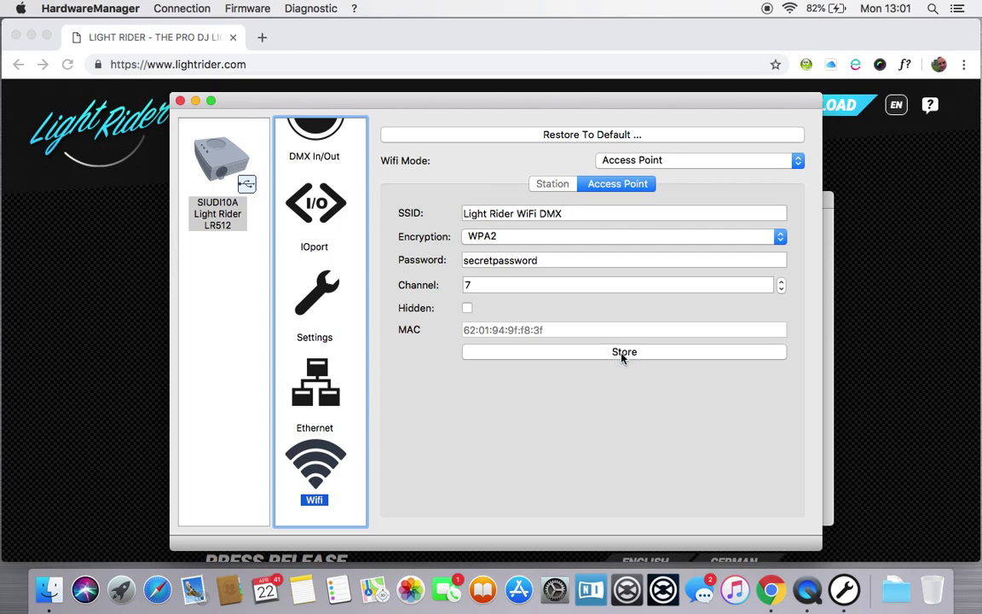
Step: Quit HardwareManager and relaunch it from the HardwareManager folder
left_click(104, 12)
left_click(98, 125)
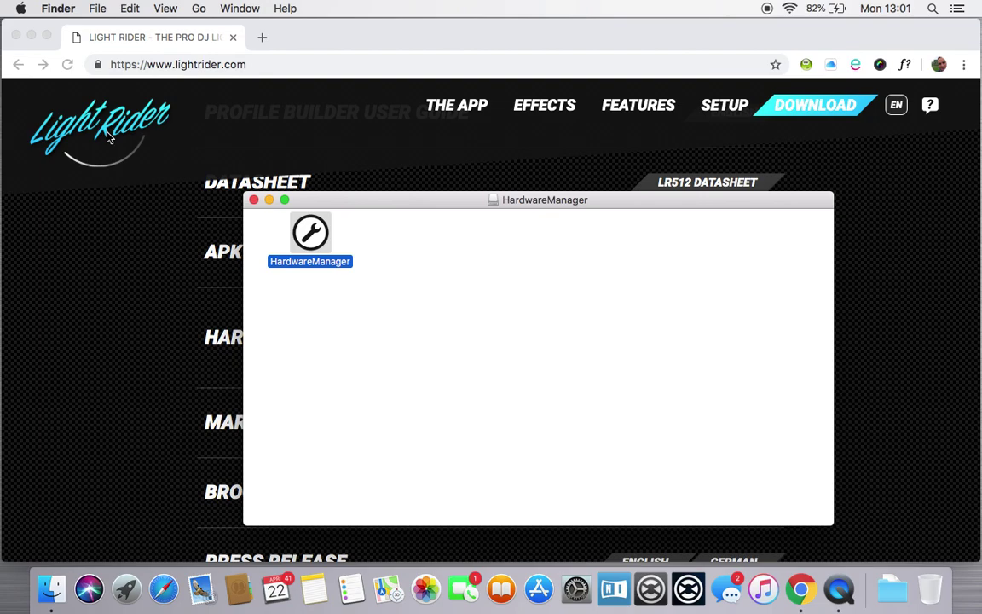
double_click(321, 241)
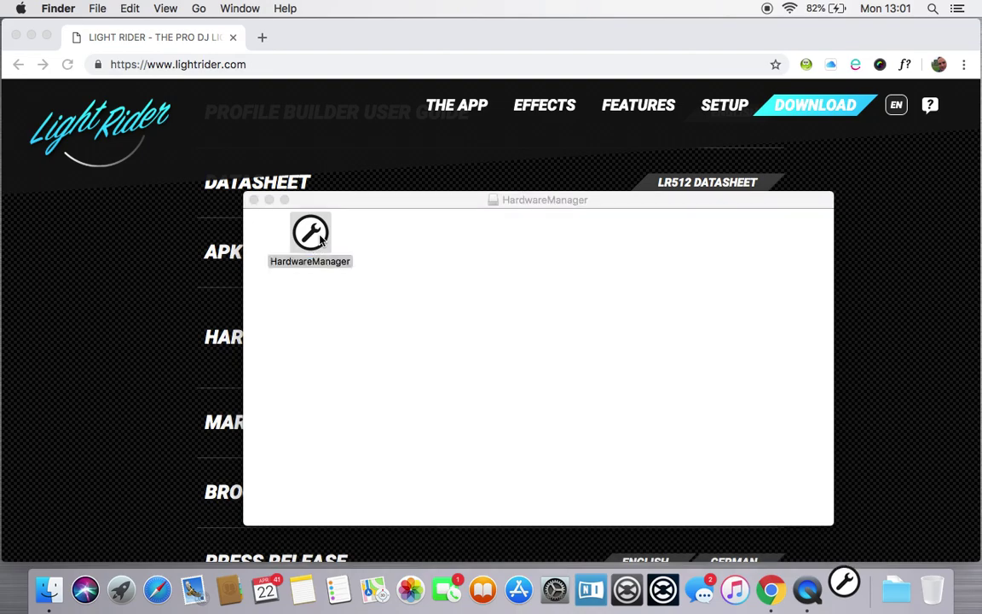
Step: Allow the app to open, select the LR512 and open its Wifi settings
left_click(640, 254)
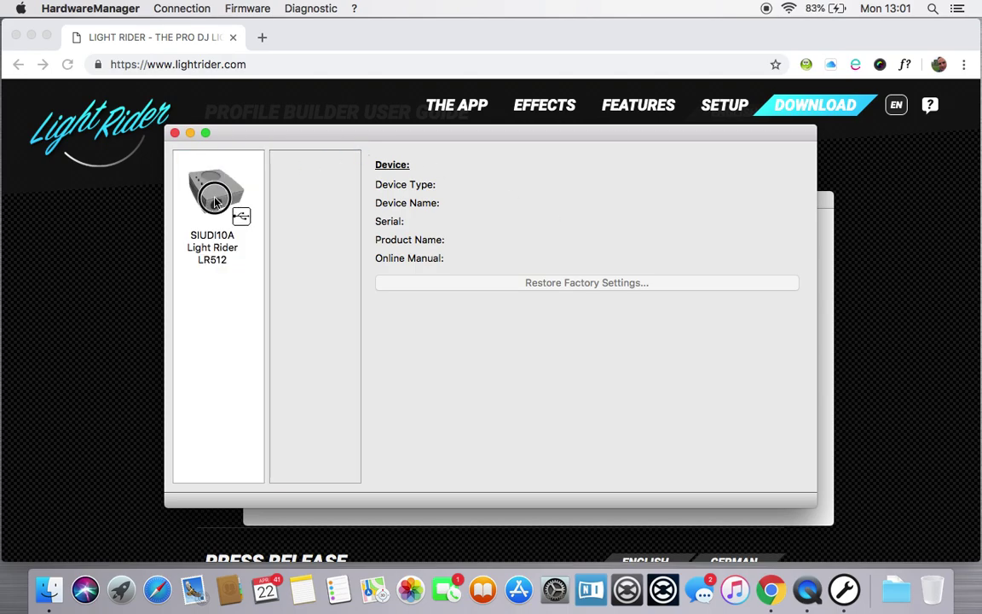
left_click(216, 202)
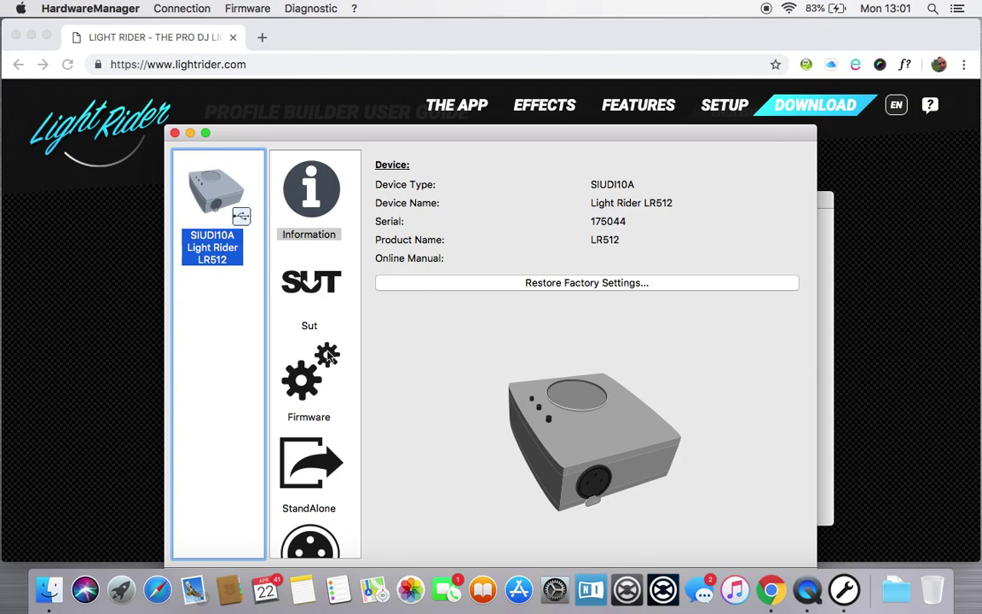
scroll(295, 358, "down", 5)
left_click(302, 500)
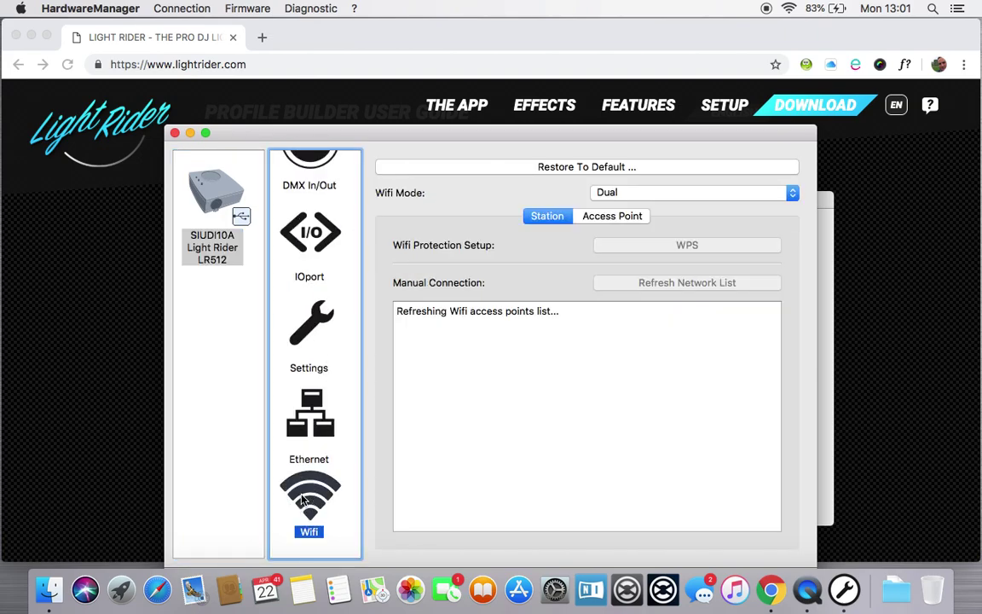
Step: Set the Wifi mode to Access Point, store it, then quit HardwareManager
left_click(704, 196)
left_click(679, 179)
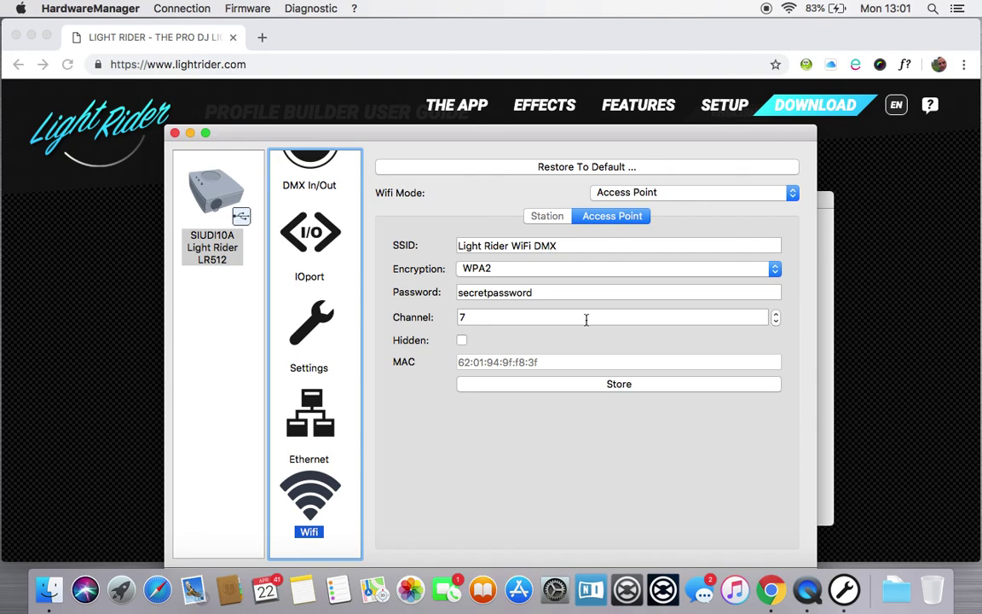
left_click(619, 385)
left_click(619, 383)
left_click(307, 452)
left_click(320, 504)
left_click(101, 9)
left_click(130, 126)
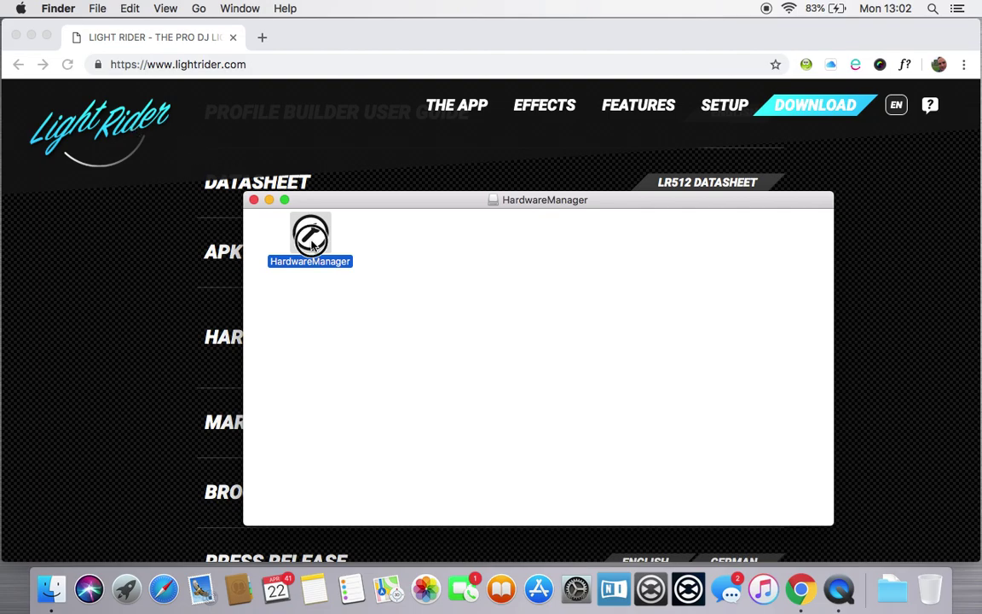
Step: Relaunch HardwareManager from its folder and allow the downloaded app to open
double_click(285, 229)
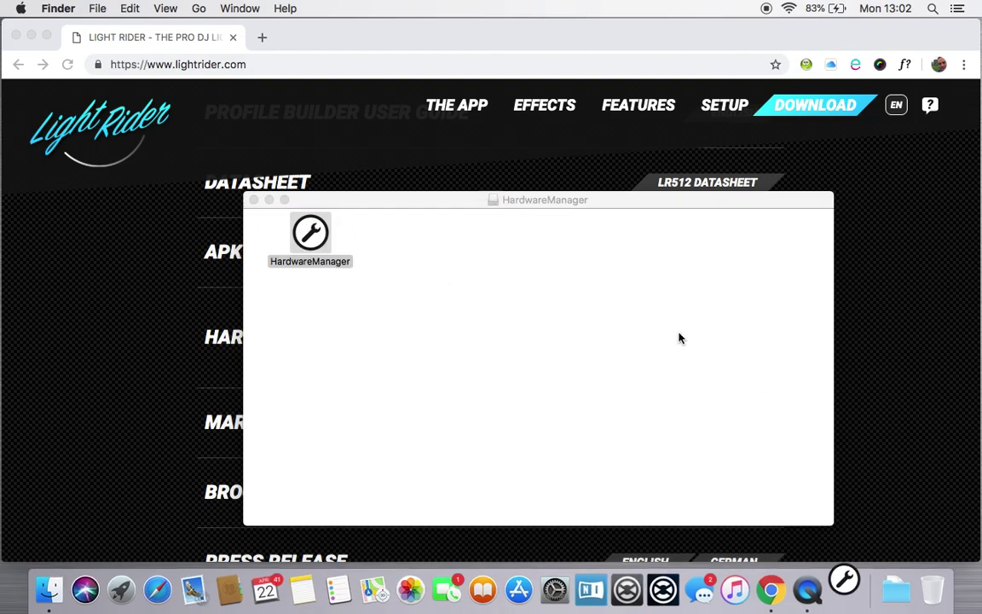
left_click(644, 256)
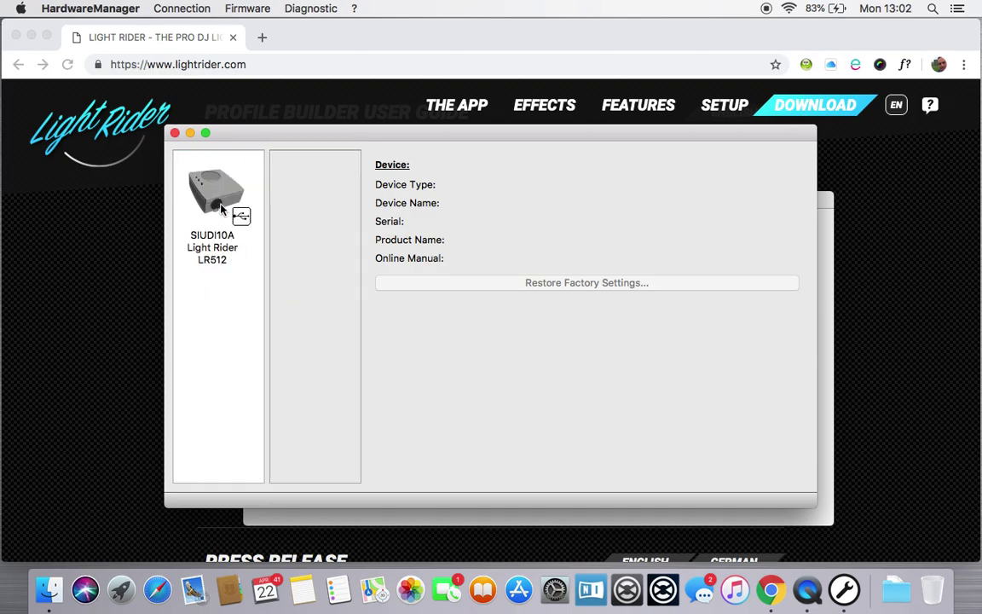
Step: Select the LR512 device and bring up its Wifi page to confirm Dual mode
left_click(220, 198)
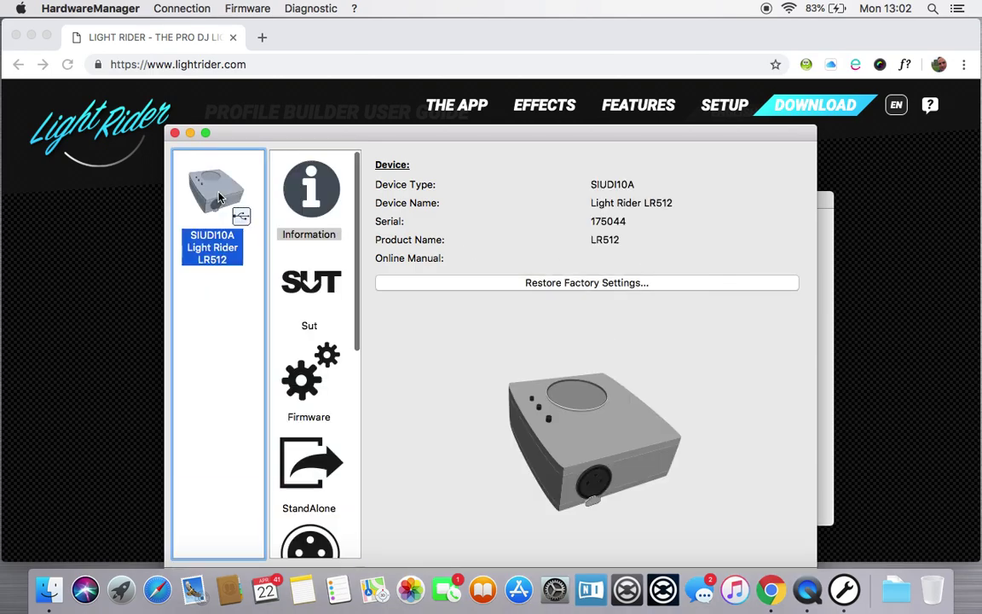
scroll(332, 341, "down", 5)
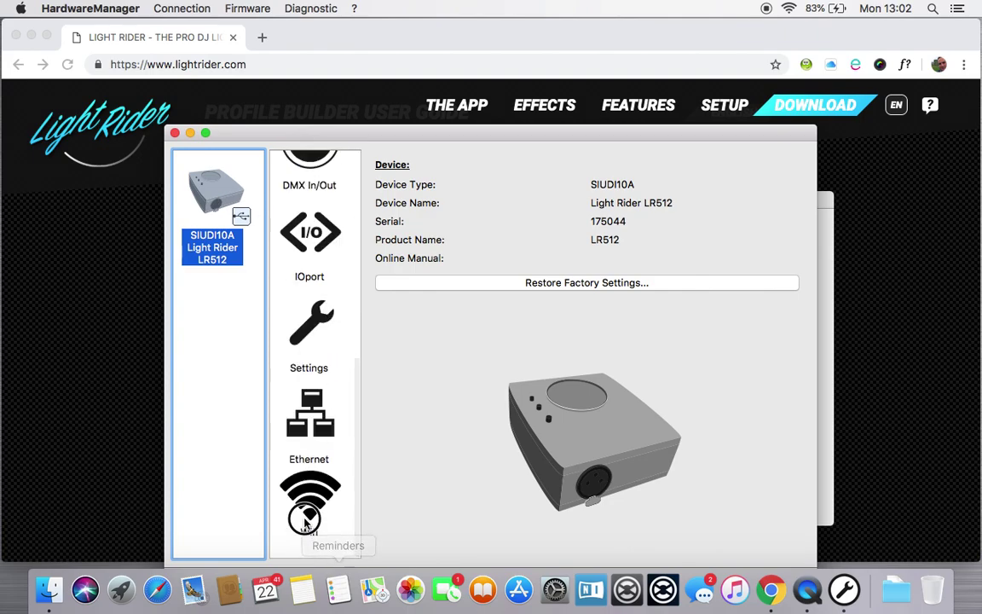
left_click(310, 498)
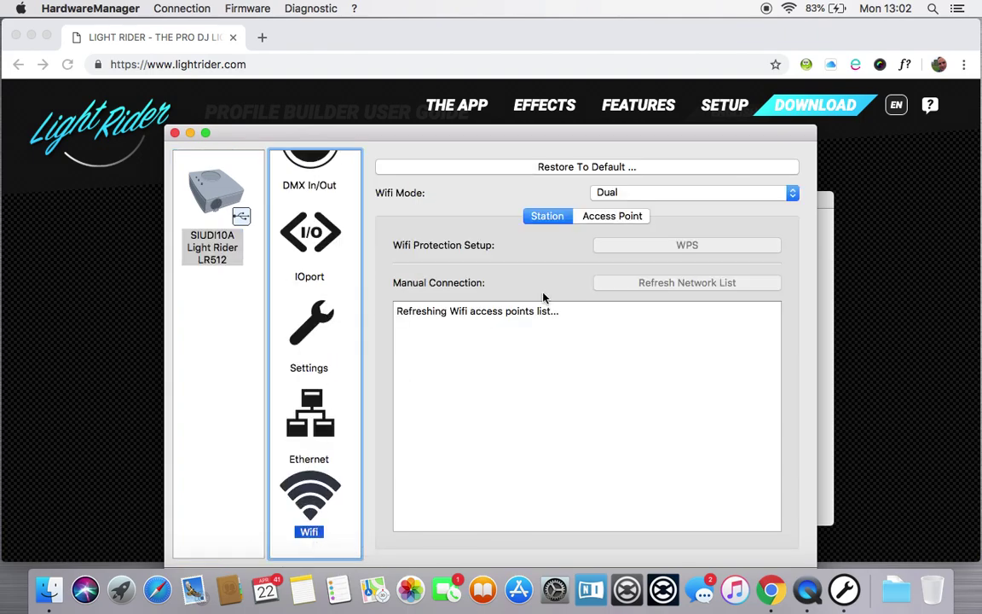